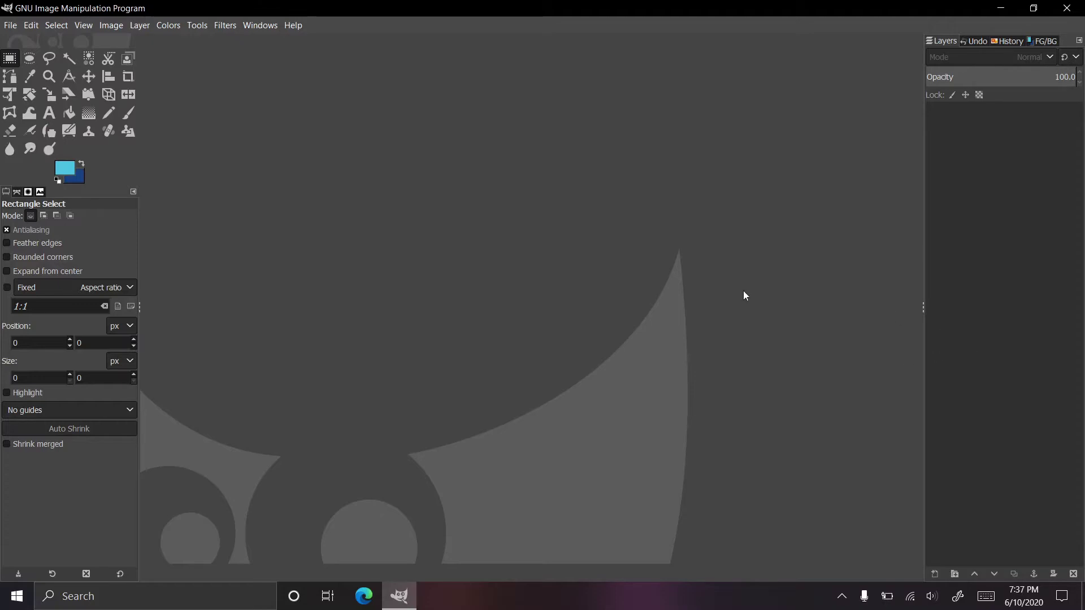
Start a new image and set its width and height to 1024 px each
{"action": "left_click", "coordinate": [21, 28]}
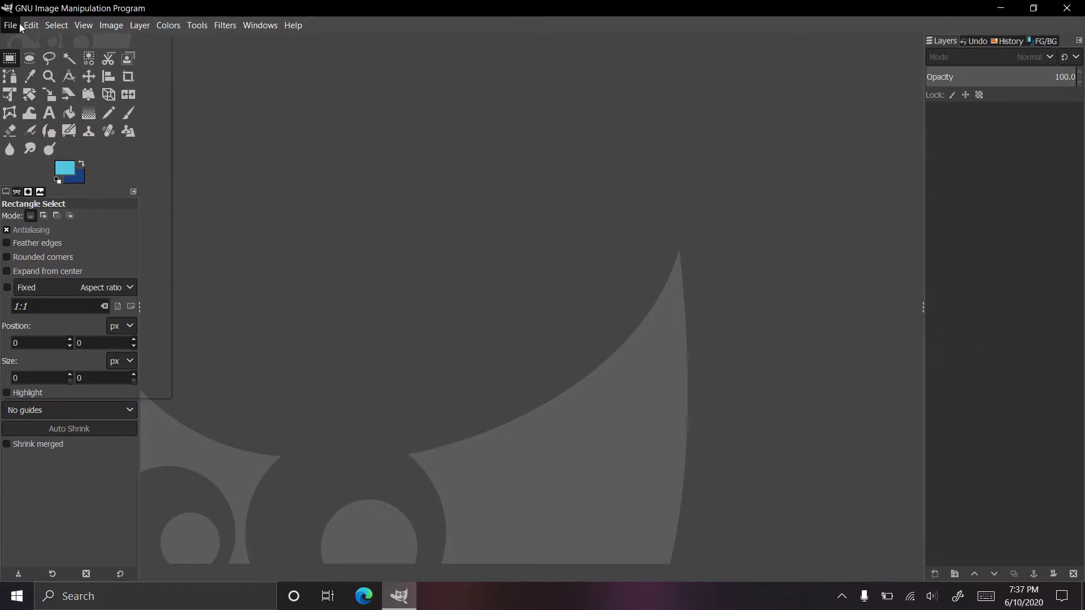
{"action": "left_click", "coordinate": [37, 45]}
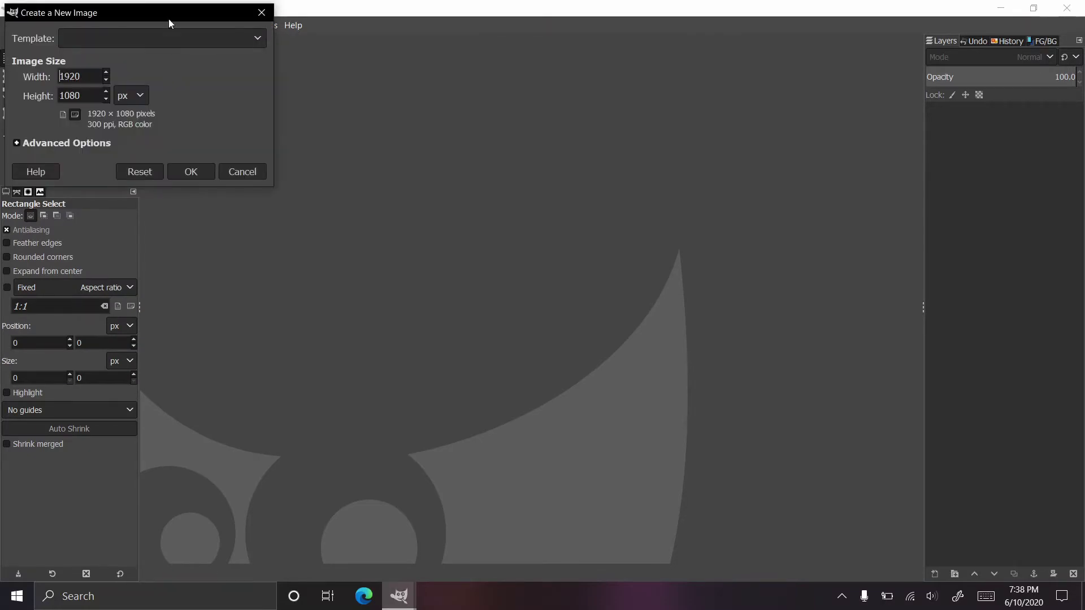
{"action": "left_click_drag", "start_coordinate": [168, 22], "coordinate": [344, 217]}
{"action": "double_click", "coordinate": [267, 274]}
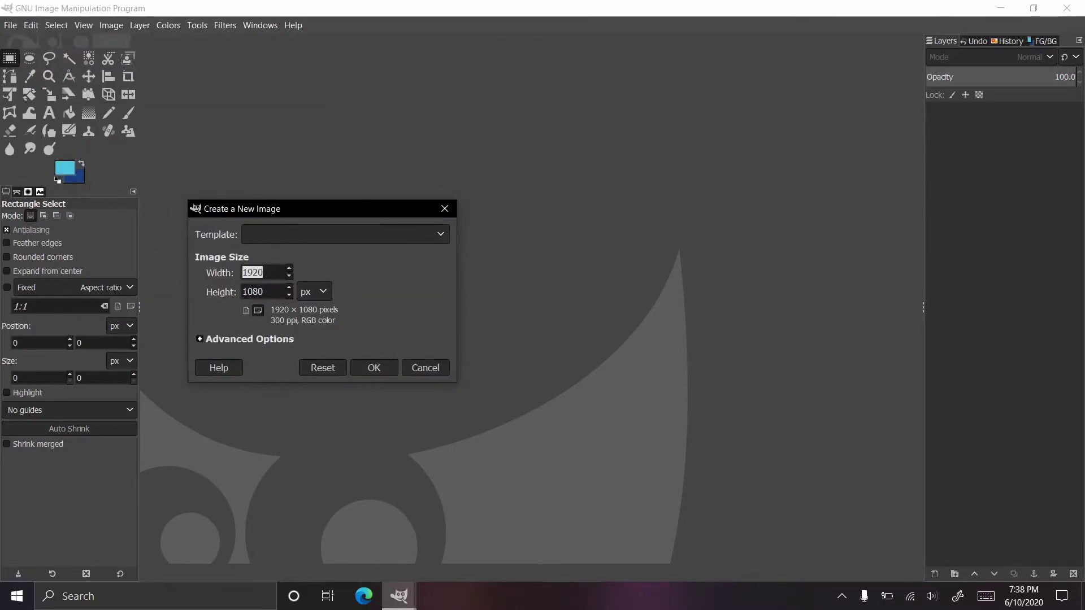
{"action": "type", "text": "1004"}
{"action": "key", "text": "Tab"}
{"action": "type", "text": "1"}
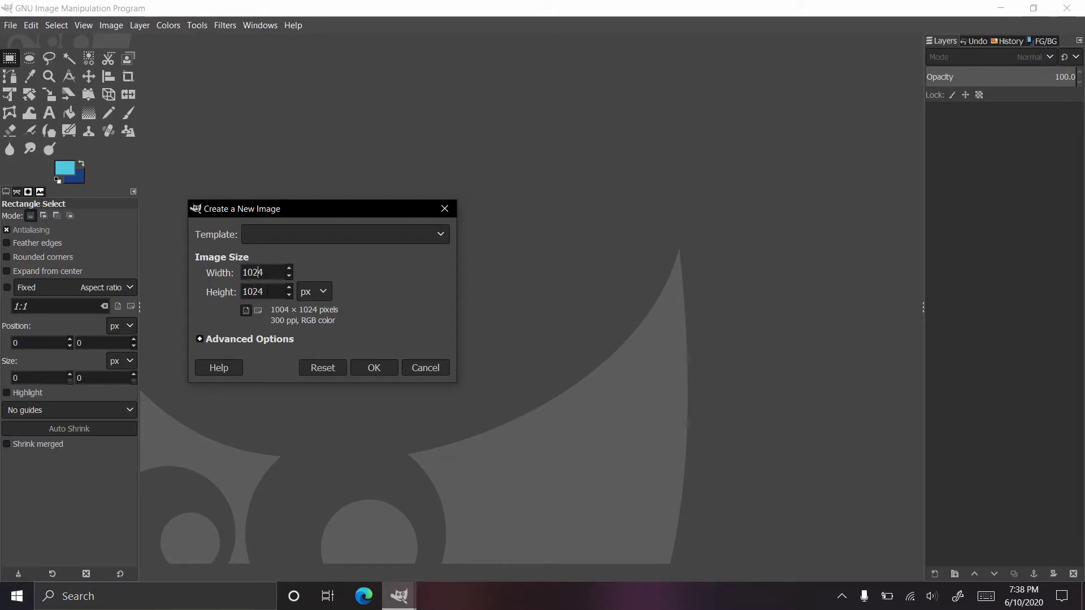
Clear the new image's comment, set it to fill with Transparency, and create it
{"action": "left_click", "coordinate": [240, 339]}
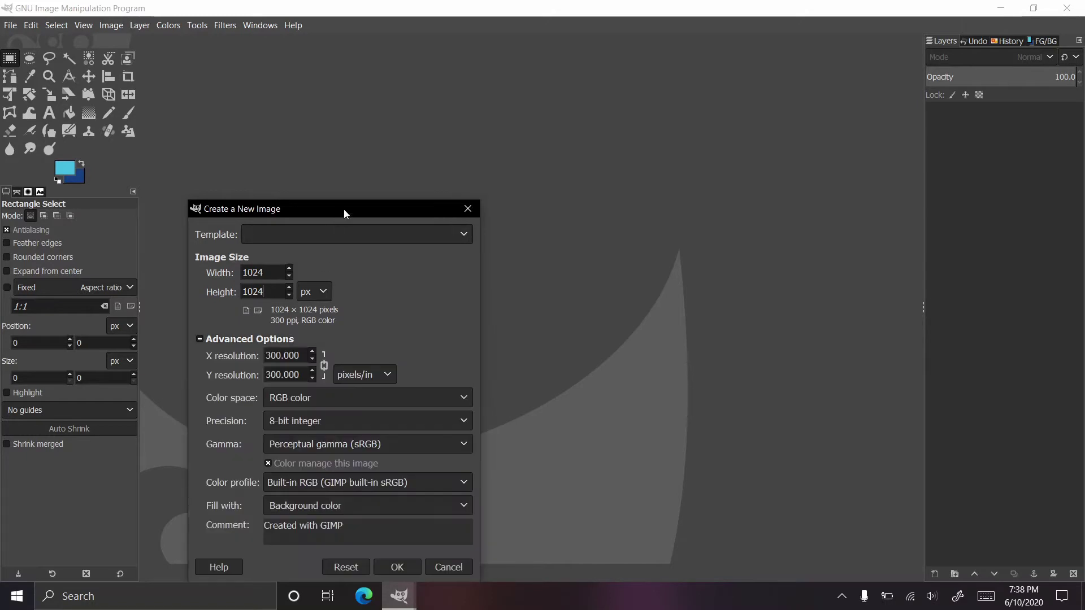
{"action": "left_click_drag", "start_coordinate": [345, 213], "coordinate": [422, 107]}
{"action": "left_click_drag", "start_coordinate": [421, 418], "coordinate": [266, 409]}
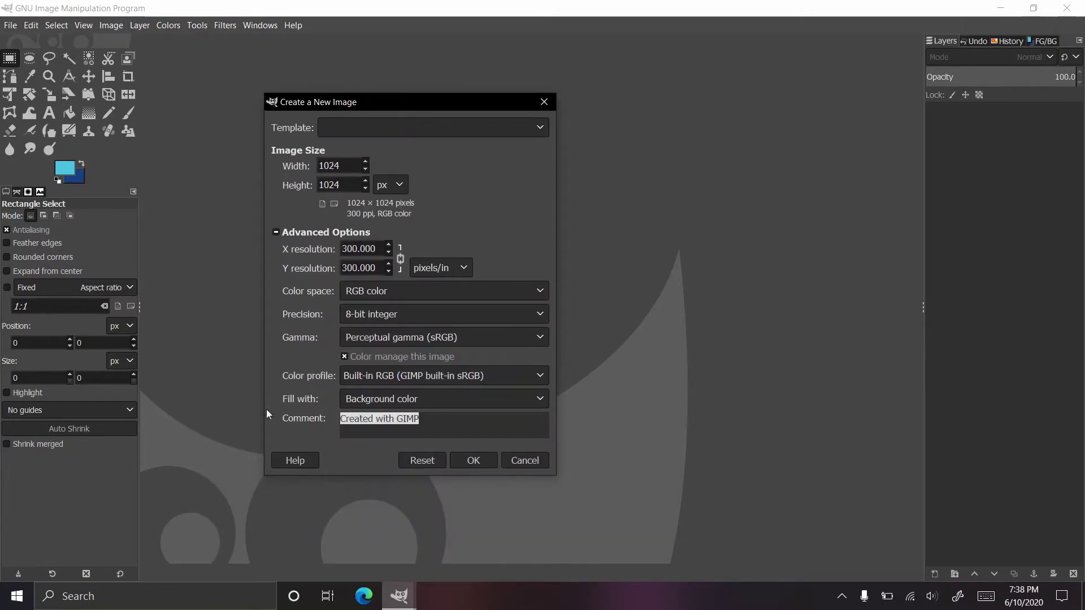
{"action": "left_click", "coordinate": [387, 404]}
{"action": "left_click", "coordinate": [384, 433]}
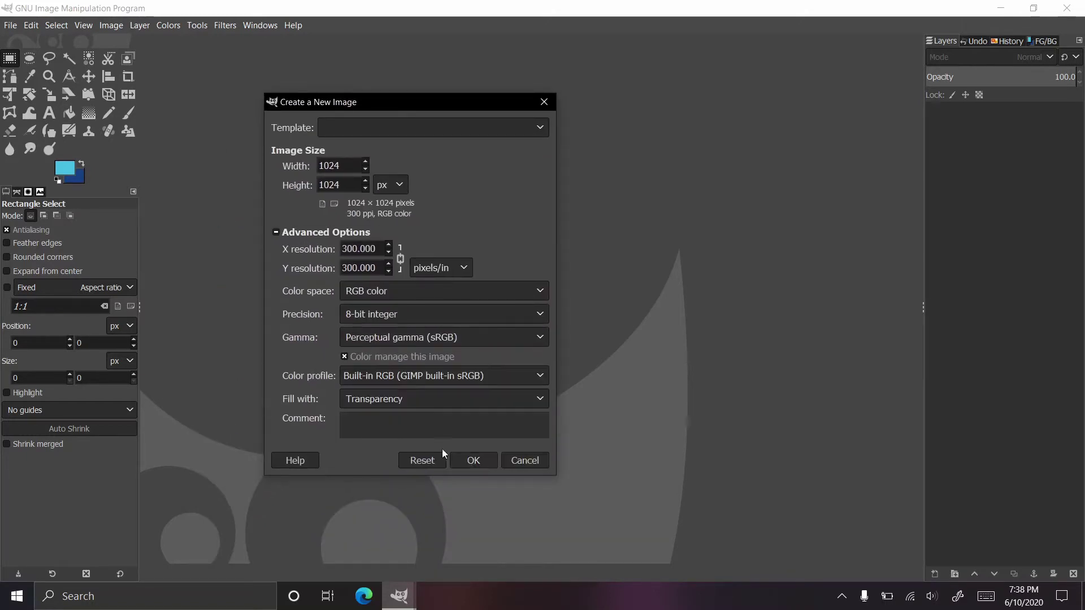
{"action": "left_click", "coordinate": [474, 460]}
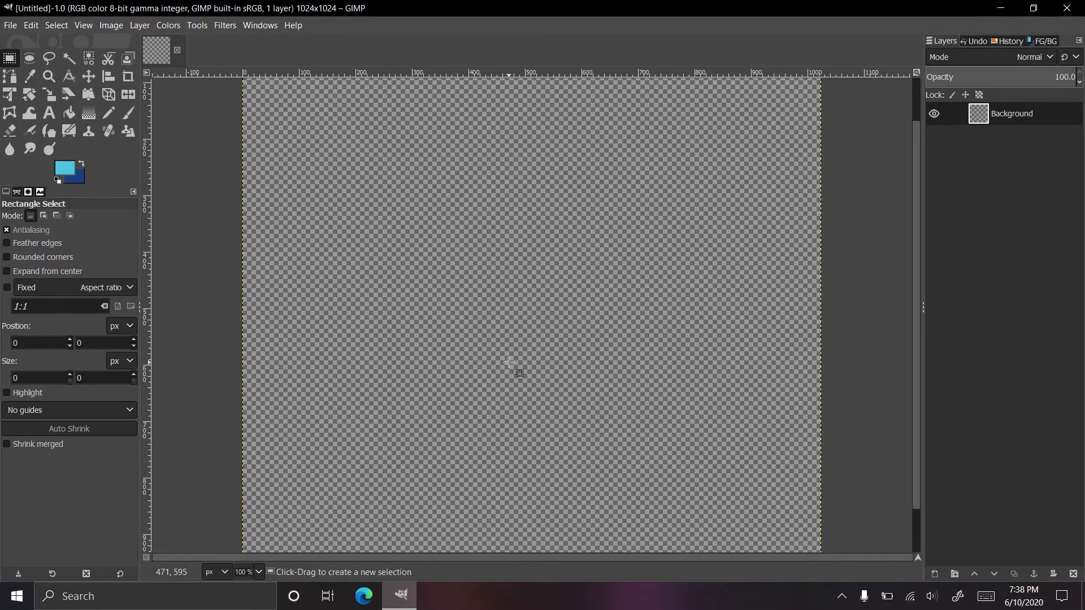
Set up the Pencil tool with the 2. Hardness 100 brush at size 157
{"action": "scroll", "coordinate": [508, 362], "scroll_direction": "down", "scroll_amount": 2, "text": "ctrl"}
{"action": "scroll", "coordinate": [508, 362], "scroll_direction": "up", "scroll_amount": 2, "text": "ctrl"}
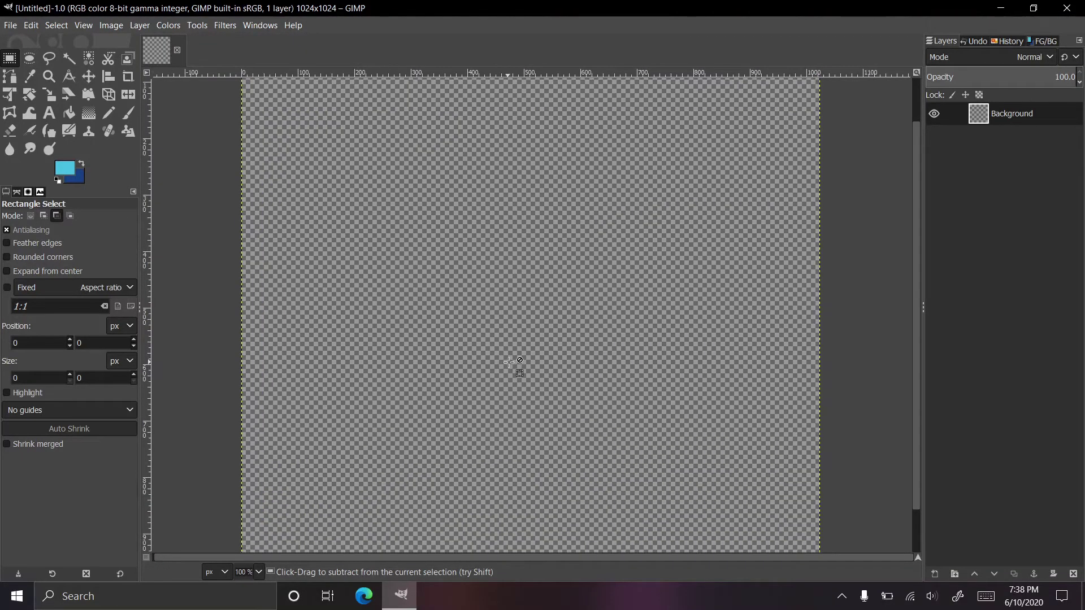
{"action": "scroll", "coordinate": [509, 362], "scroll_direction": "down", "scroll_amount": 1, "text": "ctrl"}
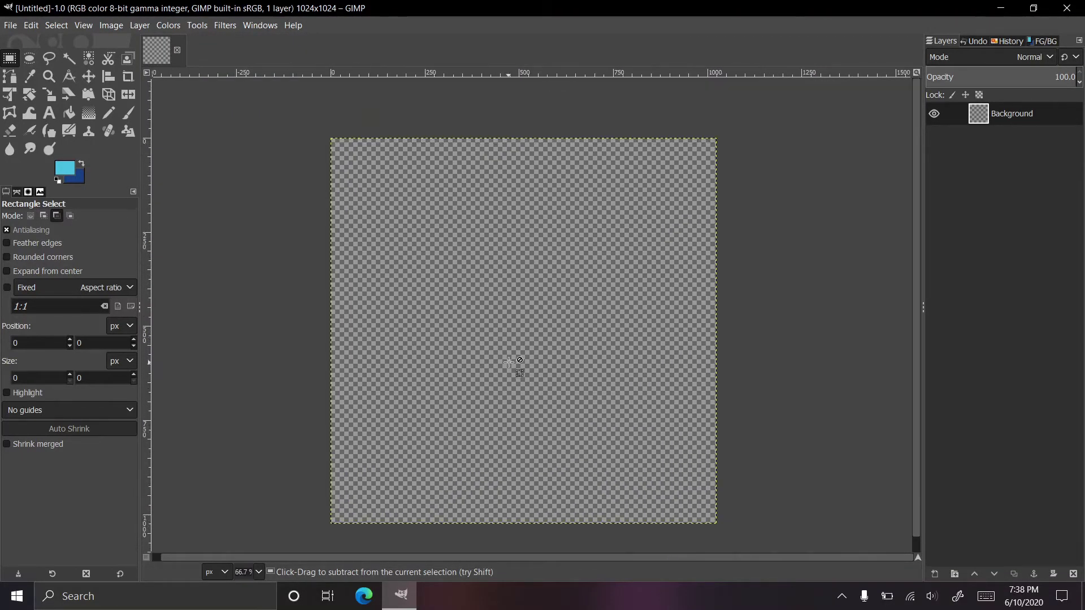
{"action": "left_click", "coordinate": [115, 113]}
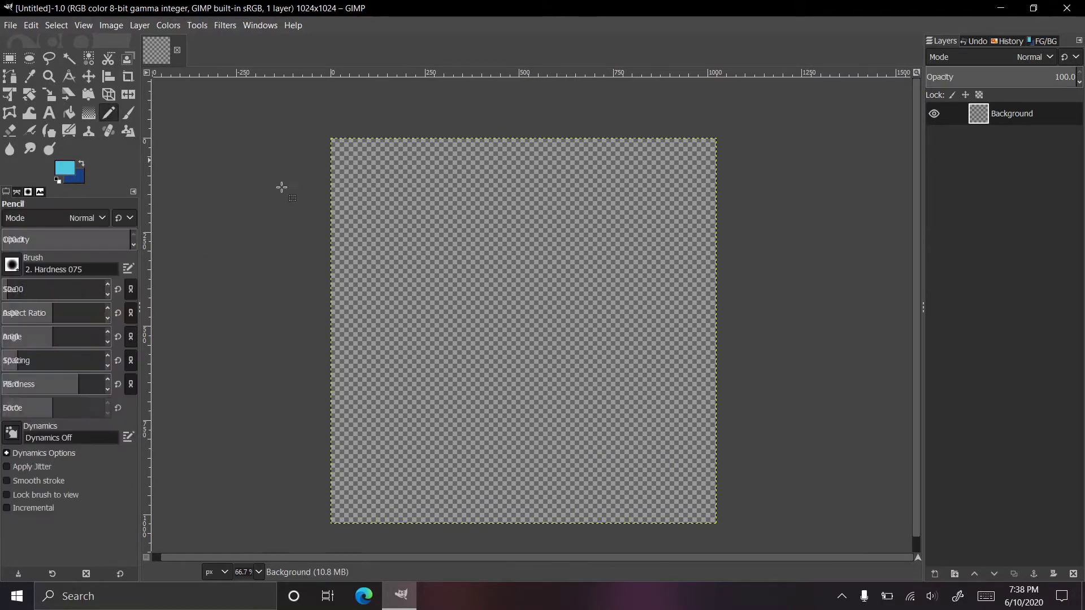
{"action": "left_click", "coordinate": [11, 264]}
{"action": "left_click", "coordinate": [54, 285]}
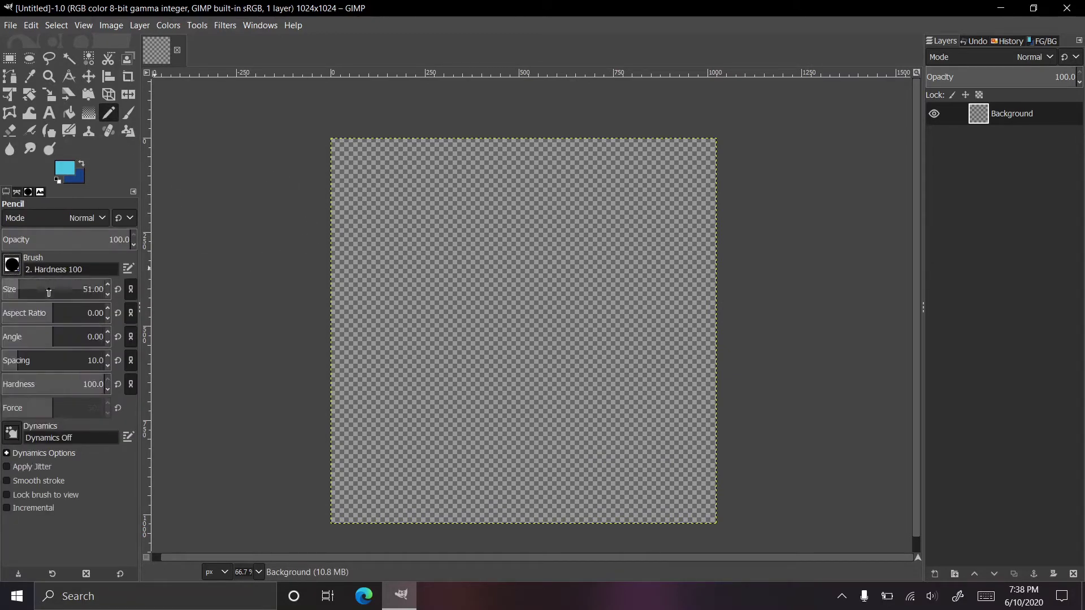
{"action": "key", "text": "bracketright"}
Draw a light blue test stroke with the Pencil, inspect its edge pixels up close, and undo it
{"action": "mouse_move", "coordinate": [383, 356]}
{"action": "left_mouse_down"}
{"action": "mouse_move", "coordinate": [399, 291]}
{"action": "mouse_move", "coordinate": [526, 383]}
{"action": "mouse_move", "coordinate": [656, 368]}
{"action": "mouse_move", "coordinate": [434, 415]}
{"action": "mouse_move", "coordinate": [475, 326]}
{"action": "mouse_move", "coordinate": [405, 318]}
{"action": "mouse_move", "coordinate": [442, 366]}
{"action": "mouse_move", "coordinate": [460, 368]}
{"action": "mouse_move", "coordinate": [440, 304]}
{"action": "mouse_move", "coordinate": [517, 252]}
{"action": "mouse_move", "coordinate": [553, 337]}
{"action": "mouse_move", "coordinate": [591, 377]}
{"action": "left_mouse_up"}
{"action": "key", "text": "ctrl+z"}
{"action": "scroll", "coordinate": [479, 279], "scroll_direction": "up", "scroll_amount": 10, "text": "ctrl"}
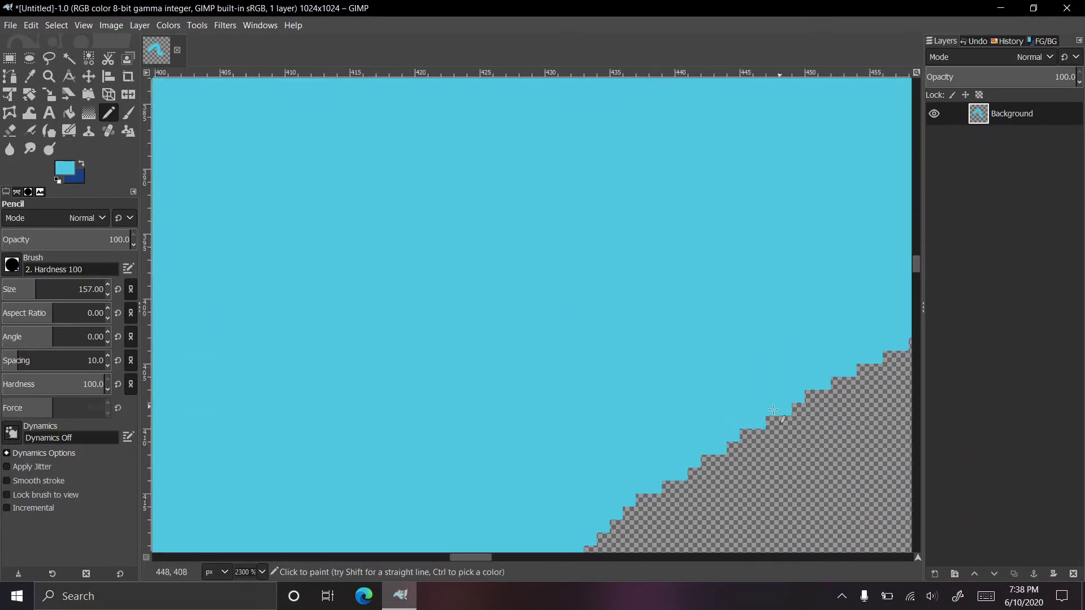
{"action": "scroll", "coordinate": [690, 470], "scroll_direction": "down", "scroll_amount": 3, "text": "ctrl"}
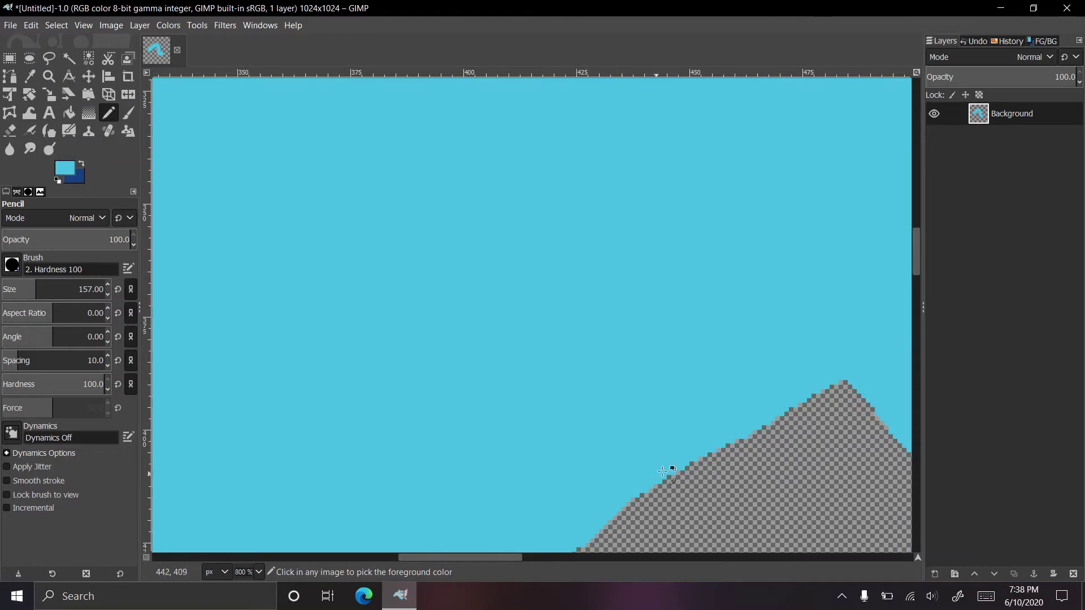
{"action": "left_click", "coordinate": [625, 365]}
{"action": "key", "text": "ctrl+z"}
{"action": "key", "text": "ctrl+z"}
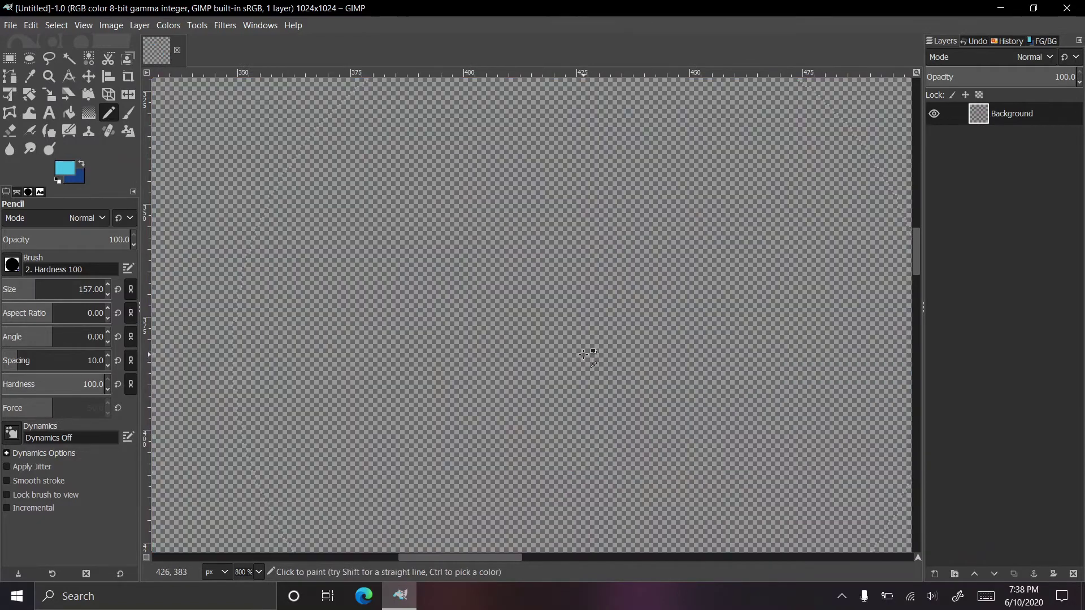
{"action": "scroll", "coordinate": [583, 354], "scroll_direction": "down", "scroll_amount": 6, "text": "ctrl"}
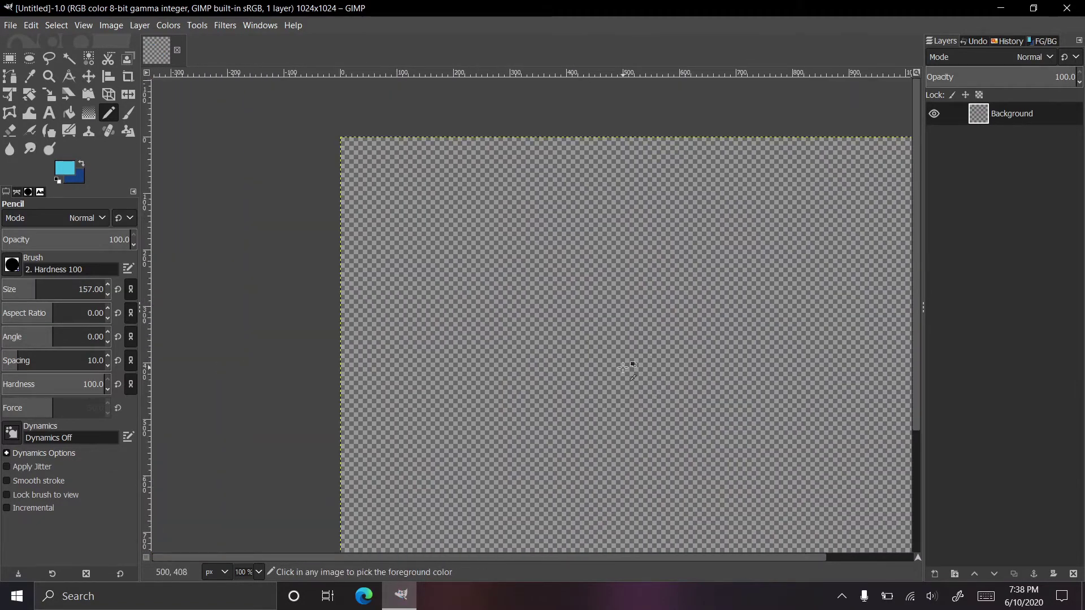
{"action": "scroll", "coordinate": [623, 368], "scroll_direction": "down", "scroll_amount": 1, "text": "ctrl"}
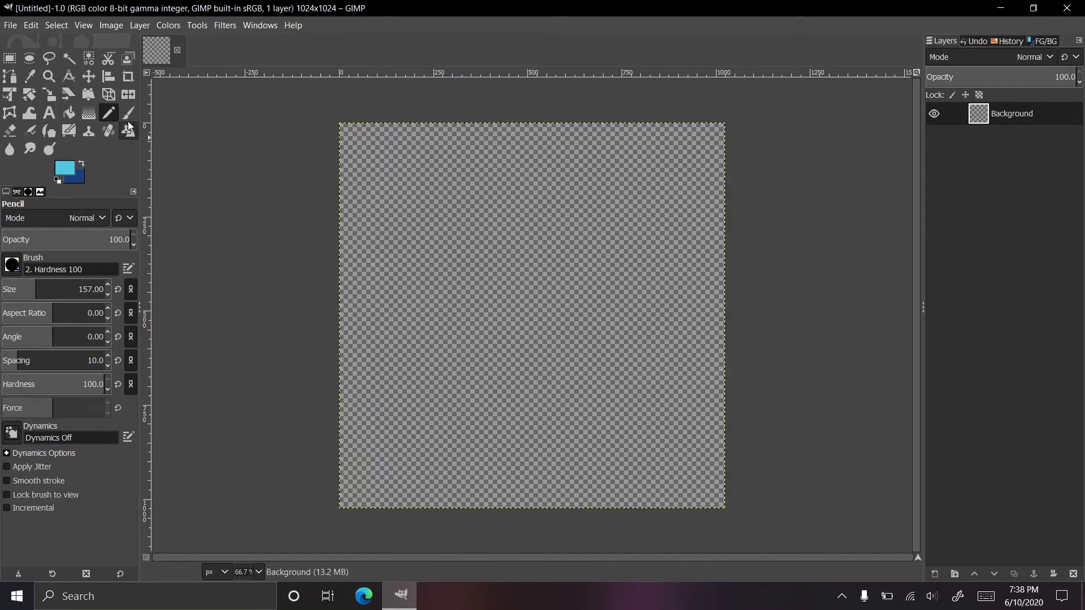
Paint a test stroke using the Paintbrush with the 2. Hardness 075 brush at size 222, and undo it
{"action": "left_click", "coordinate": [128, 115]}
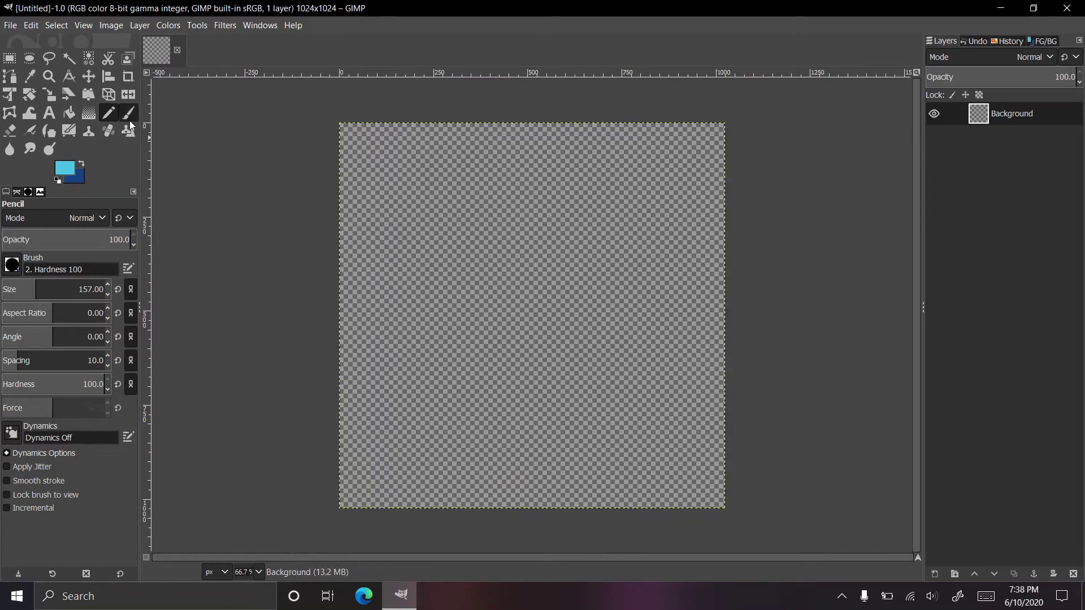
{"action": "left_click", "coordinate": [12, 264]}
{"action": "left_click", "coordinate": [39, 304]}
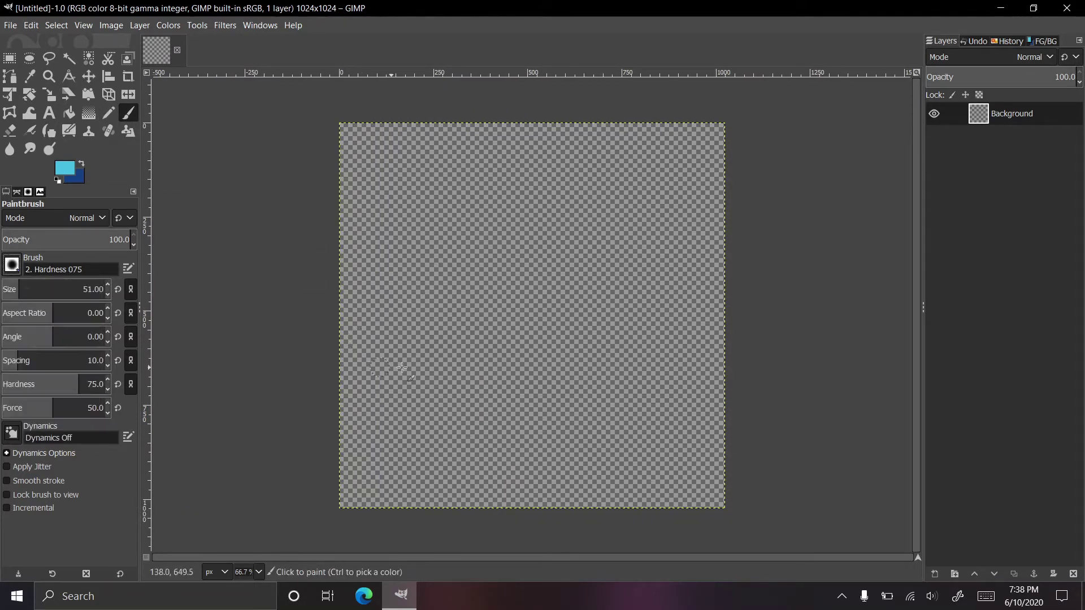
{"action": "key", "text": "bracketright"}
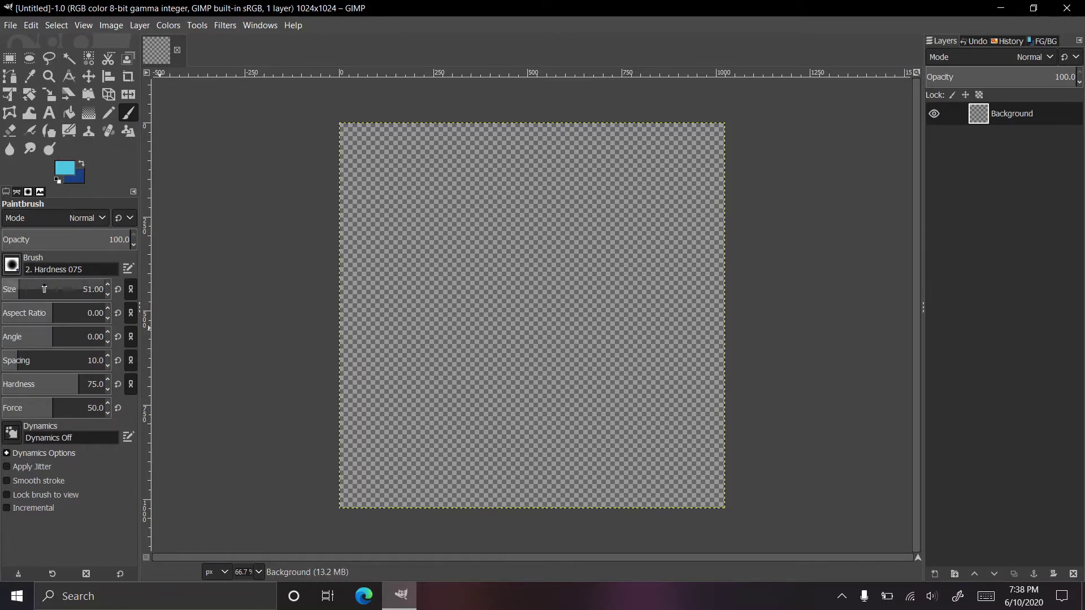
{"action": "left_click", "coordinate": [428, 379]}
{"action": "mouse_move", "coordinate": [429, 373]}
{"action": "left_mouse_down"}
{"action": "mouse_move", "coordinate": [447, 274]}
{"action": "mouse_move", "coordinate": [572, 268]}
{"action": "mouse_move", "coordinate": [583, 353]}
{"action": "mouse_move", "coordinate": [623, 404]}
{"action": "left_mouse_up"}
{"action": "scroll", "coordinate": [531, 282], "scroll_direction": "up", "scroll_amount": 3, "text": "ctrl"}
{"action": "key", "text": "ctrl+z"}
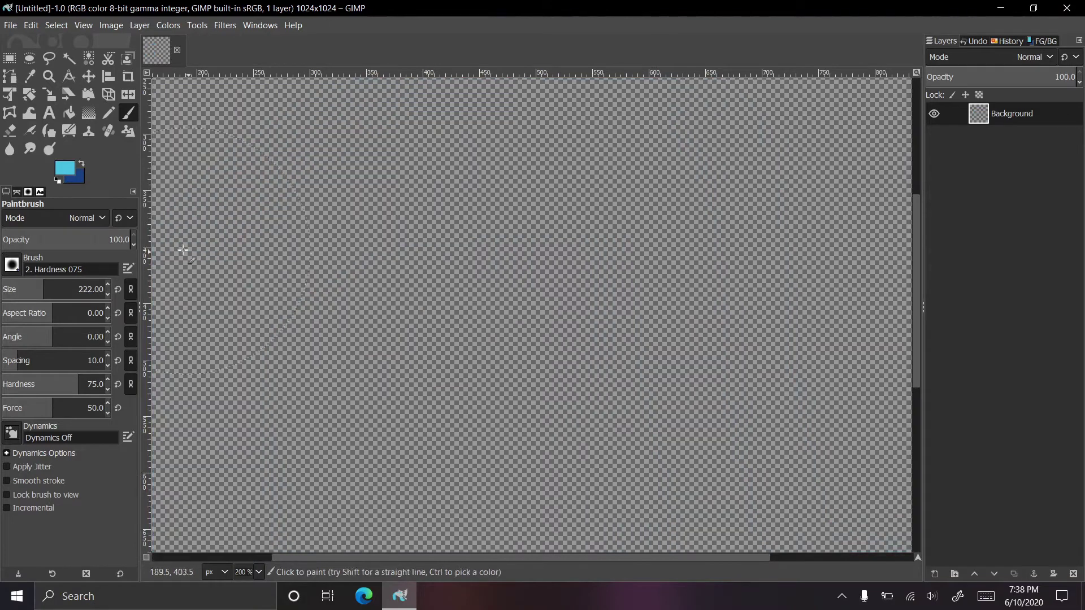
Paint a curvy test stroke with the 2. Hardness 100 brush at size 51, inspect its edge up close, and undo it
{"action": "left_click", "coordinate": [11, 264]}
{"action": "left_click", "coordinate": [54, 301]}
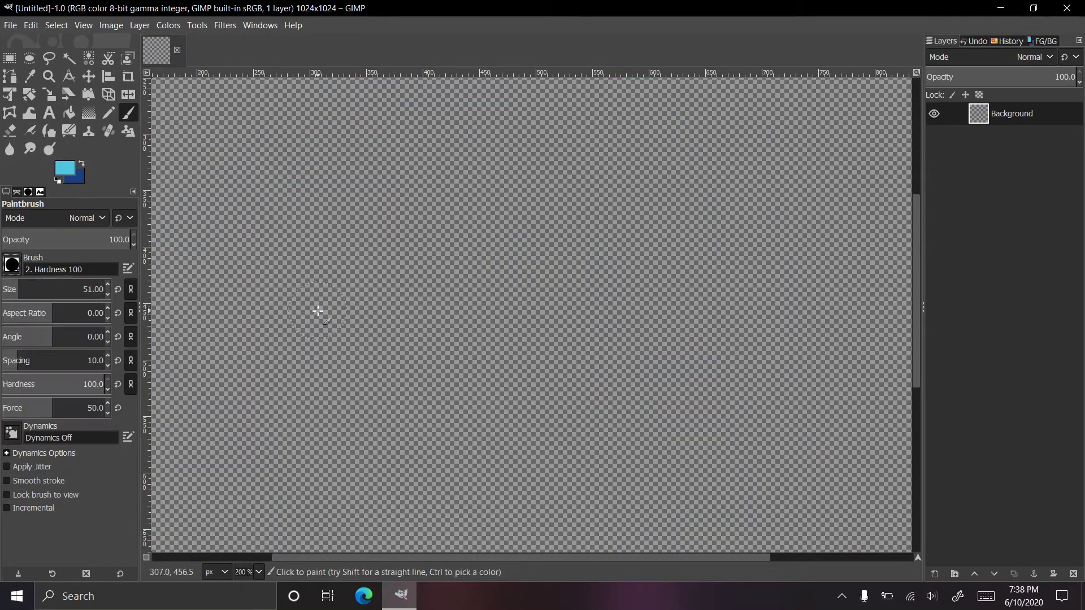
{"action": "mouse_move", "coordinate": [316, 310]}
{"action": "left_mouse_down"}
{"action": "mouse_move", "coordinate": [419, 239]}
{"action": "mouse_move", "coordinate": [514, 316]}
{"action": "mouse_move", "coordinate": [636, 327]}
{"action": "mouse_move", "coordinate": [540, 204]}
{"action": "mouse_move", "coordinate": [445, 383]}
{"action": "mouse_move", "coordinate": [351, 407]}
{"action": "mouse_move", "coordinate": [501, 474]}
{"action": "mouse_move", "coordinate": [596, 421]}
{"action": "left_mouse_up"}
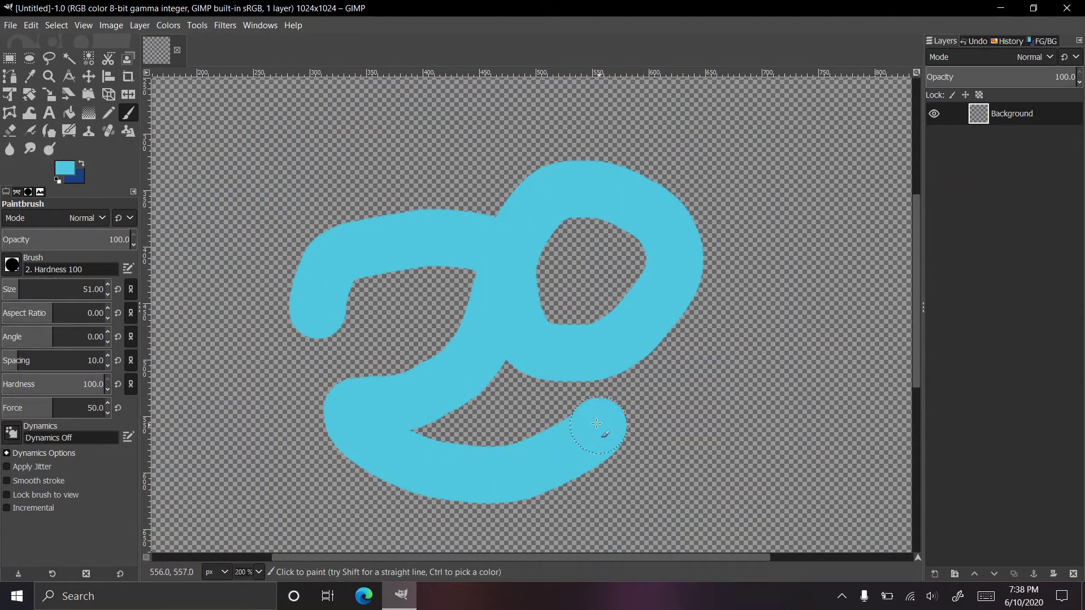
{"action": "scroll", "coordinate": [395, 270], "scroll_direction": "up", "scroll_amount": 7}
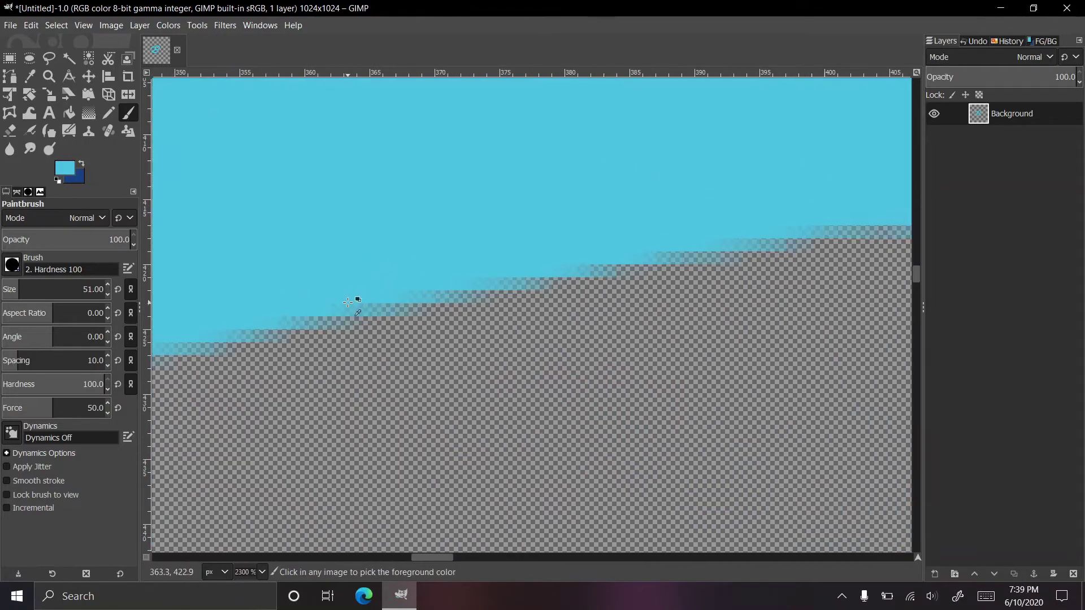
{"action": "key", "text": "ctrl+z"}
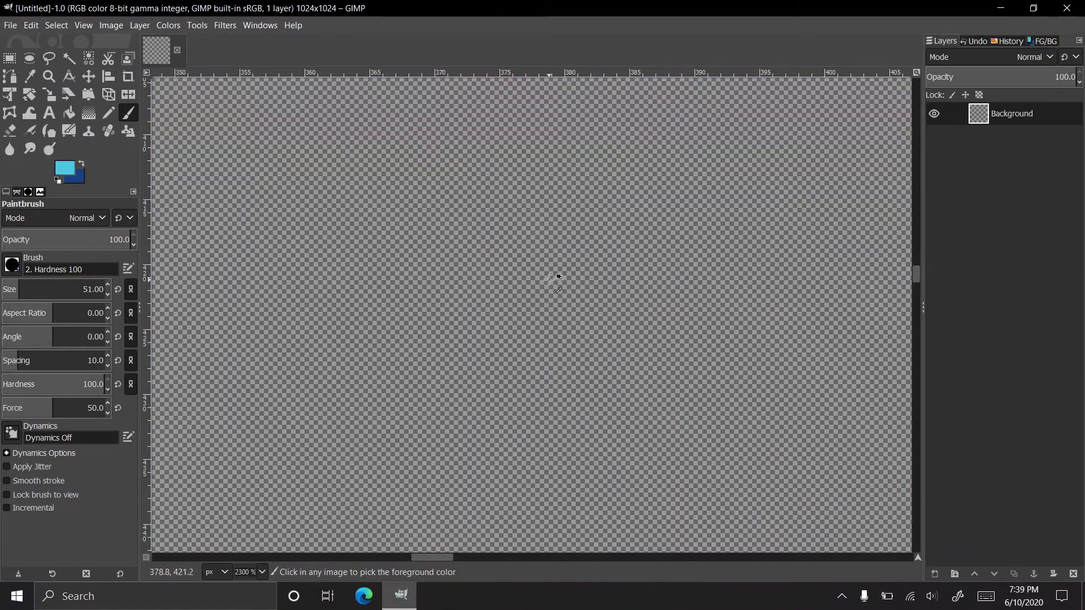
{"action": "scroll", "coordinate": [554, 280], "scroll_direction": "down", "scroll_amount": 10}
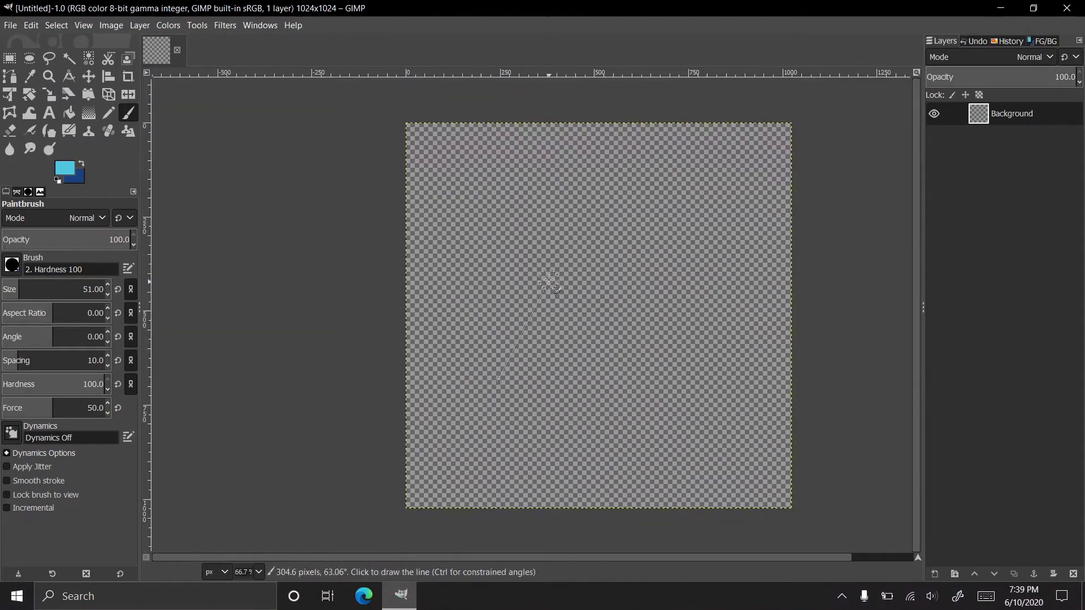
Bucket-fill the whole canvas with the light blue foreground color, and undo the fill
{"action": "left_click", "coordinate": [68, 113]}
{"action": "left_click", "coordinate": [480, 246]}
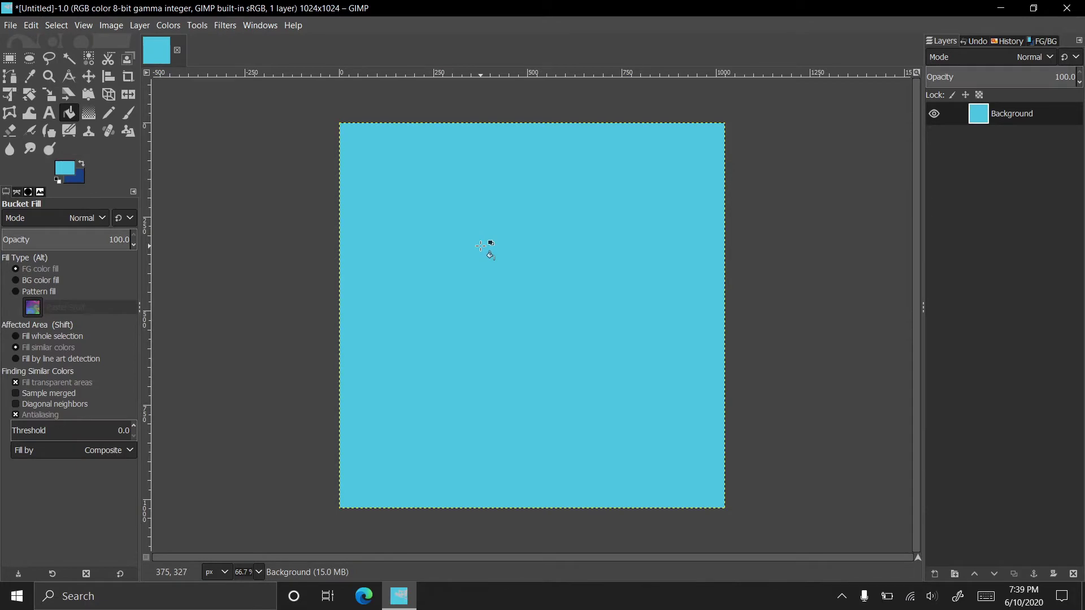
{"action": "key", "text": "ctrl+z"}
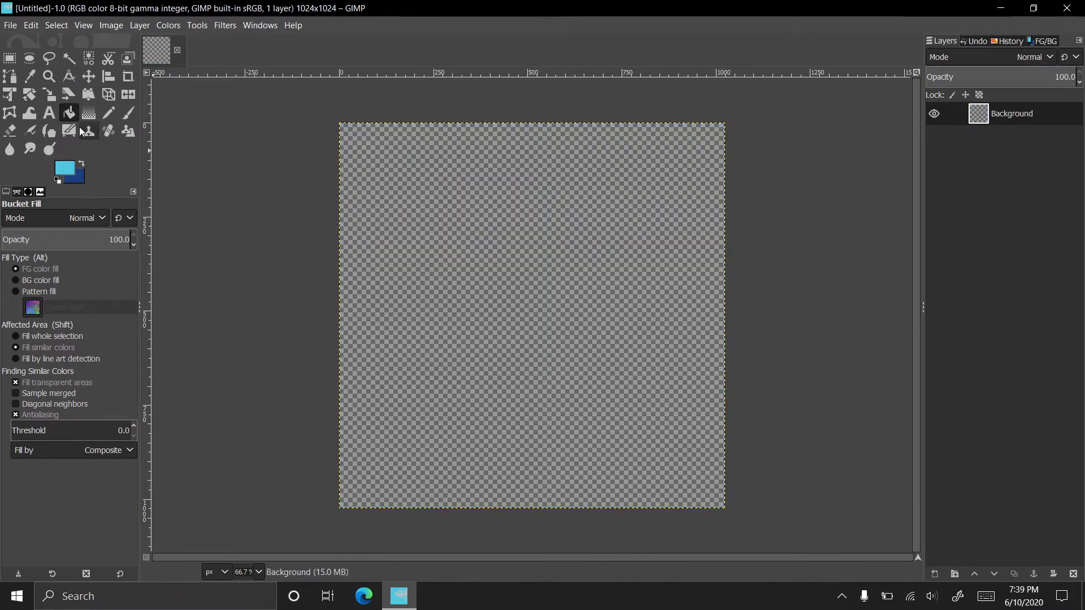
Draw a Radial gradient about 704 px long from near the canvas center toward its lower-right corner, and discard it
{"action": "left_click", "coordinate": [90, 113]}
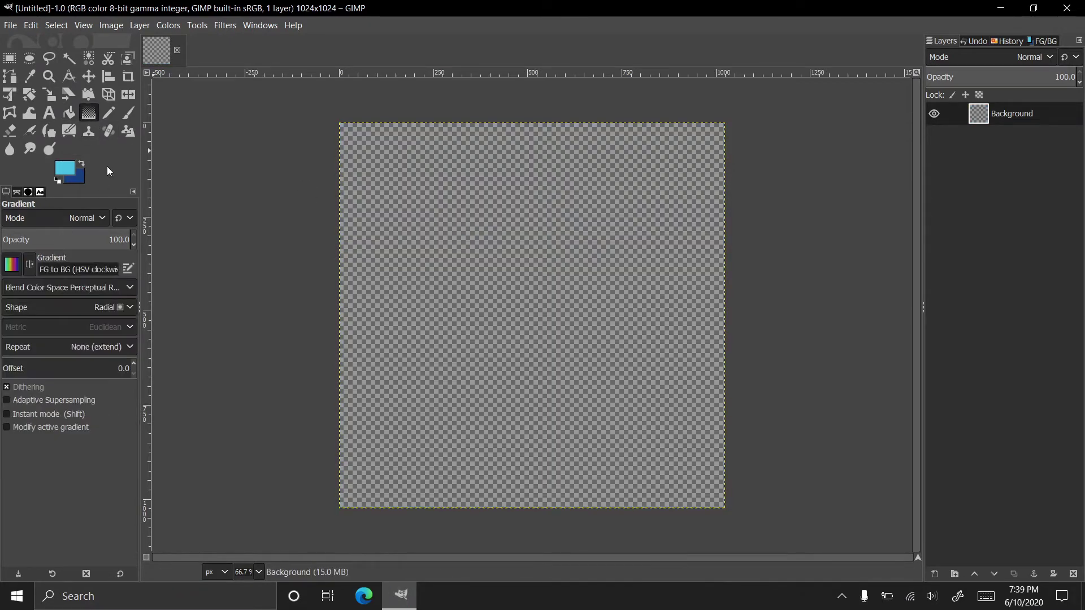
{"action": "left_click", "coordinate": [35, 308]}
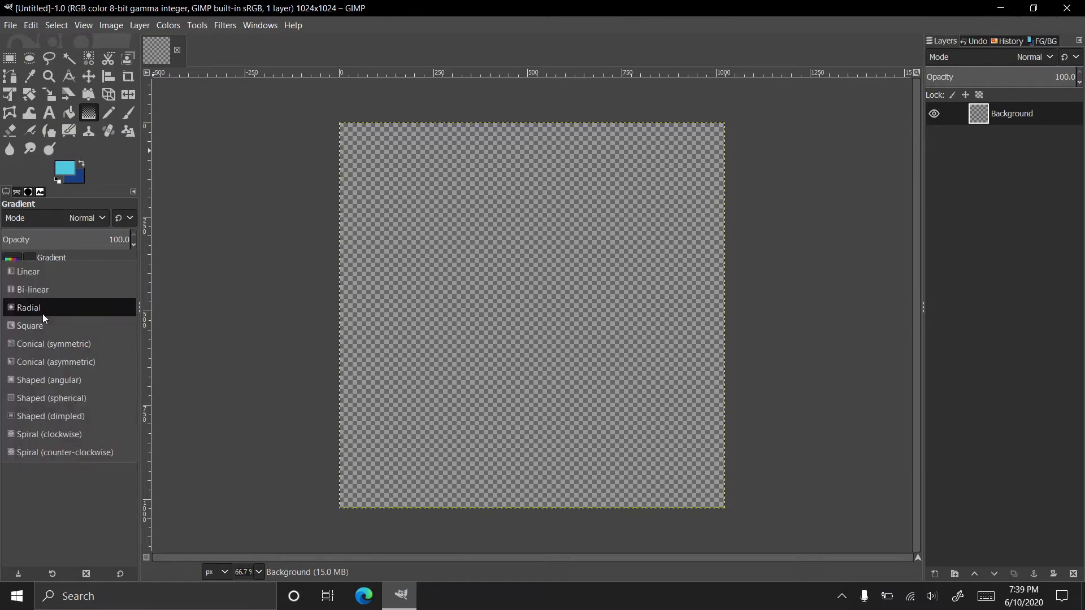
{"action": "left_click", "coordinate": [63, 307]}
{"action": "left_click_drag", "start_coordinate": [494, 317], "coordinate": [688, 498]}
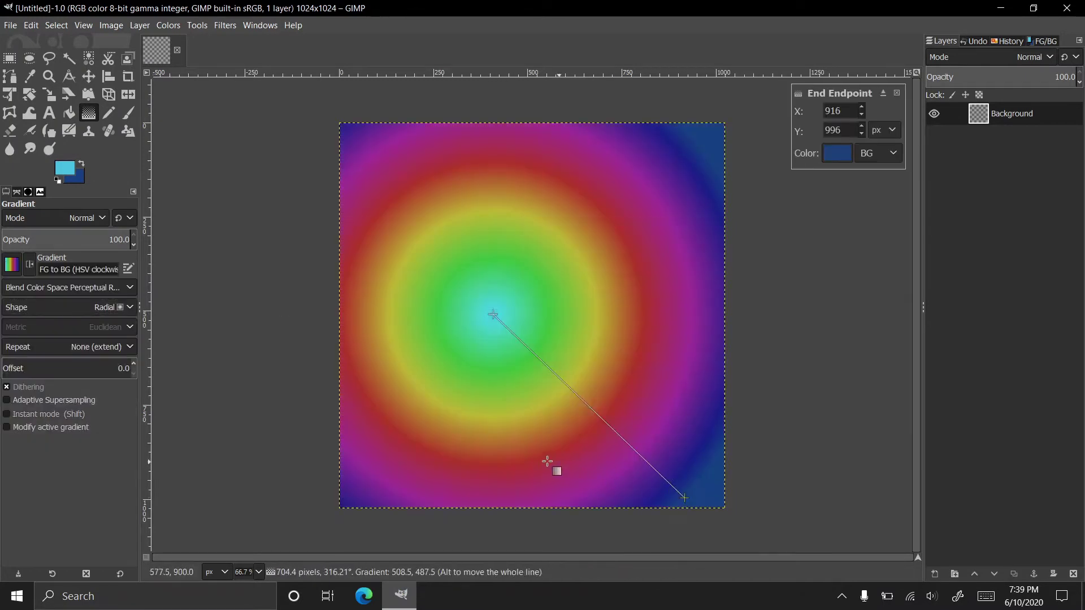
{"action": "key", "text": "Escape"}
Try a Shaped (angular) gradient about 512 px long from near the center toward the canvas's right edge, and discard it
{"action": "left_click", "coordinate": [49, 310]}
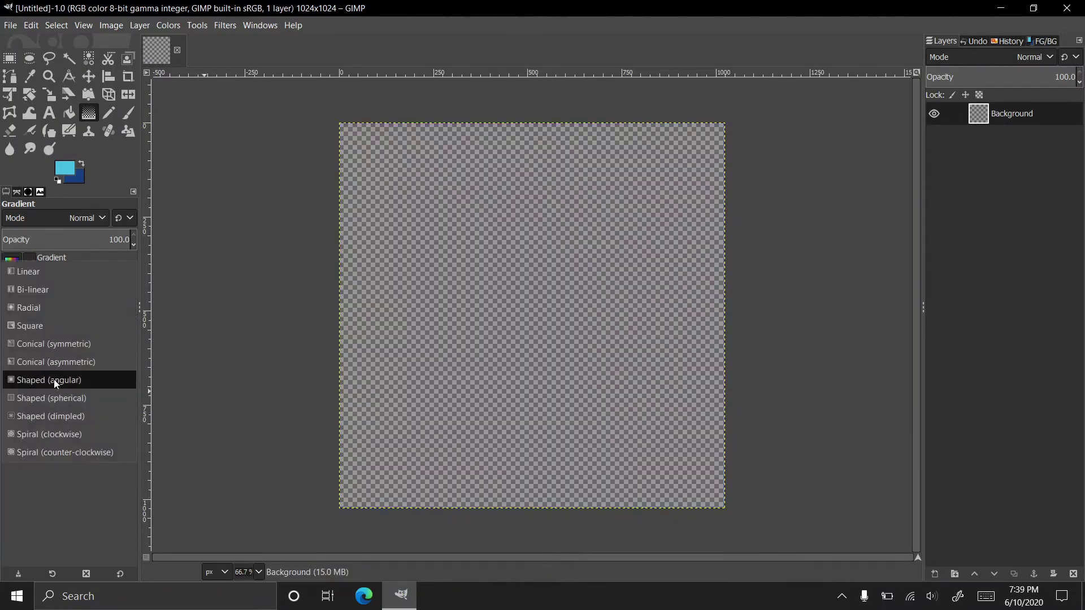
{"action": "left_click", "coordinate": [53, 379]}
{"action": "left_click_drag", "start_coordinate": [545, 302], "coordinate": [714, 386]}
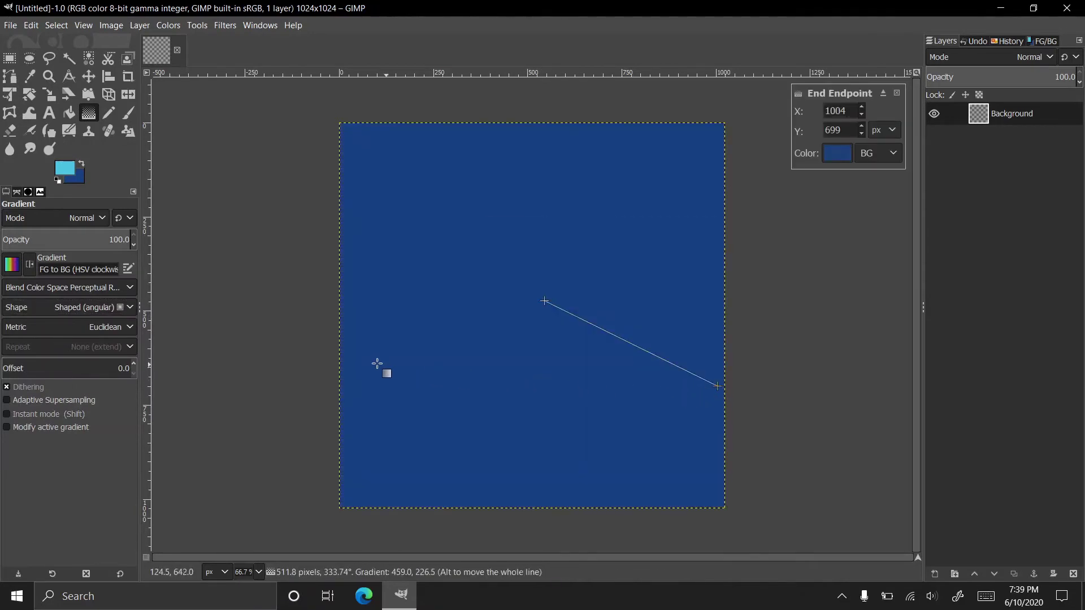
{"action": "key", "text": "Escape"}
Draw a Square gradient about 551 px long from right of the canvas center to just beyond its right edge
{"action": "left_click", "coordinate": [20, 306]}
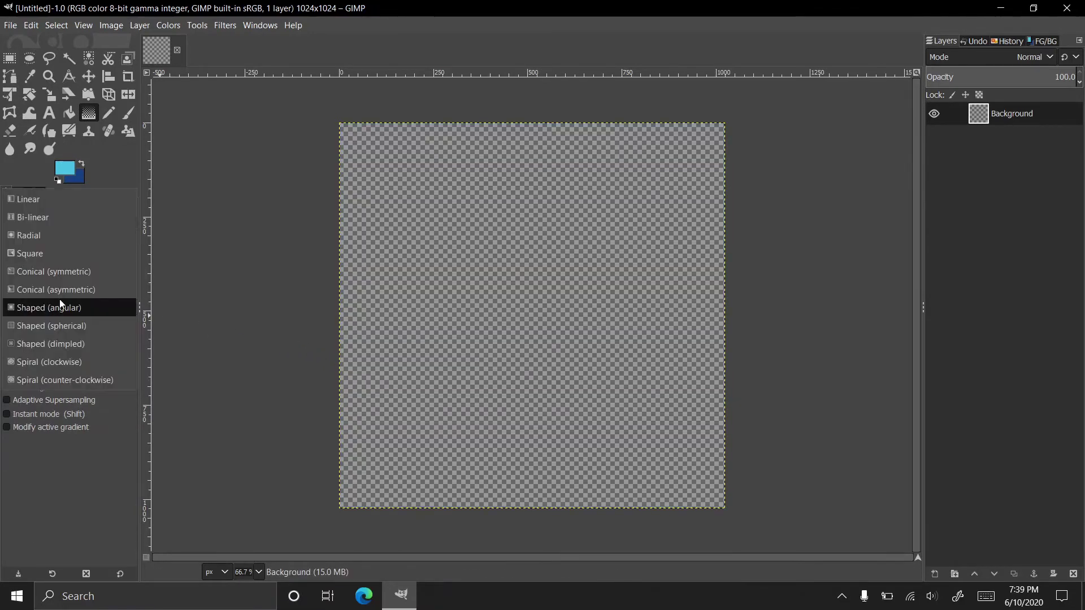
{"action": "left_click", "coordinate": [45, 253]}
{"action": "left_click_drag", "start_coordinate": [587, 315], "coordinate": [748, 446]}
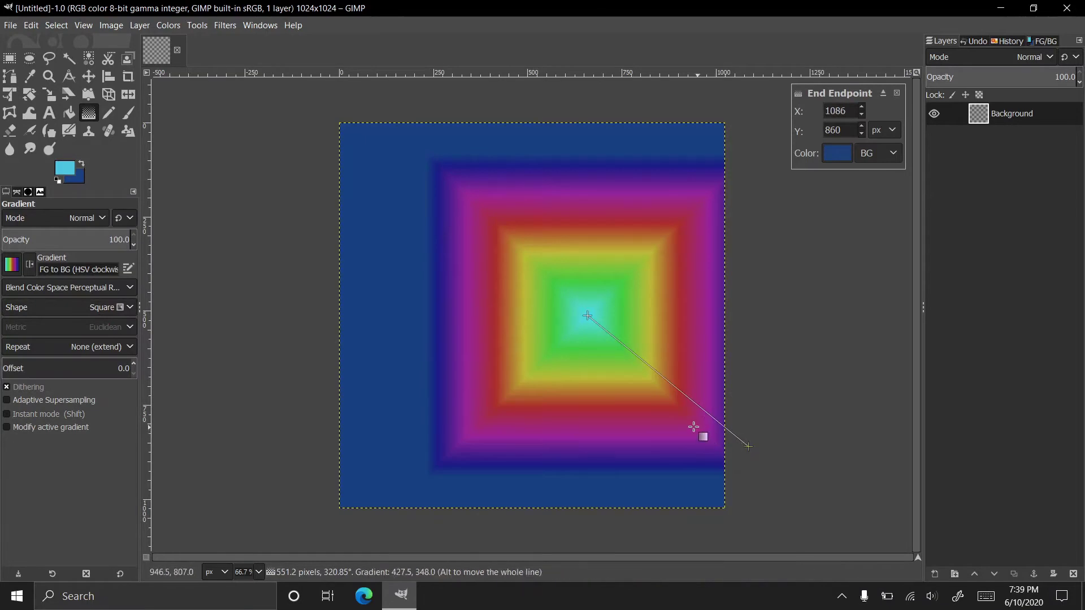
Discard the Square gradient, try a Bi-linear gradient from near the canvas center to beyond its right edge, and discard it too
{"action": "key", "text": "Escape"}
{"action": "left_click", "coordinate": [49, 285]}
{"action": "left_click", "coordinate": [63, 287]}
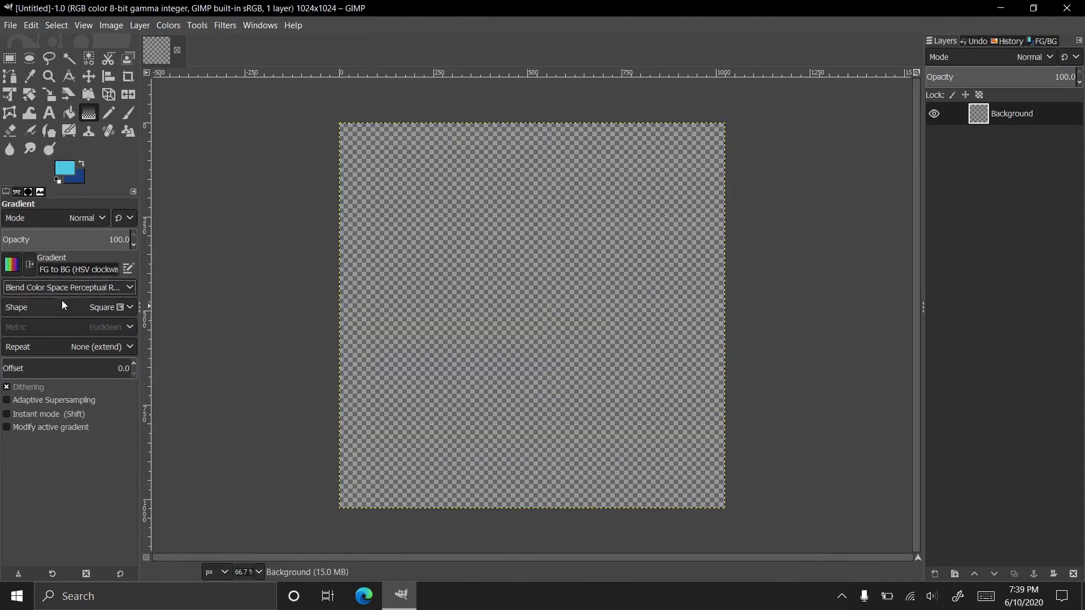
{"action": "left_click", "coordinate": [62, 305]}
{"action": "left_click", "coordinate": [65, 271]}
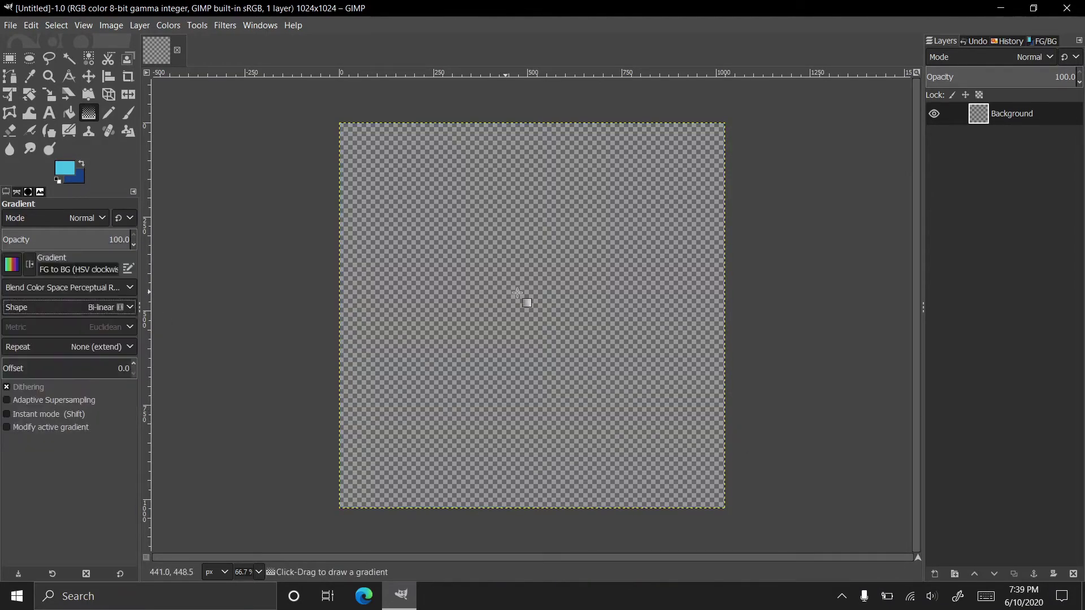
{"action": "left_click_drag", "start_coordinate": [517, 292], "coordinate": [786, 325]}
{"action": "key", "text": "Escape"}
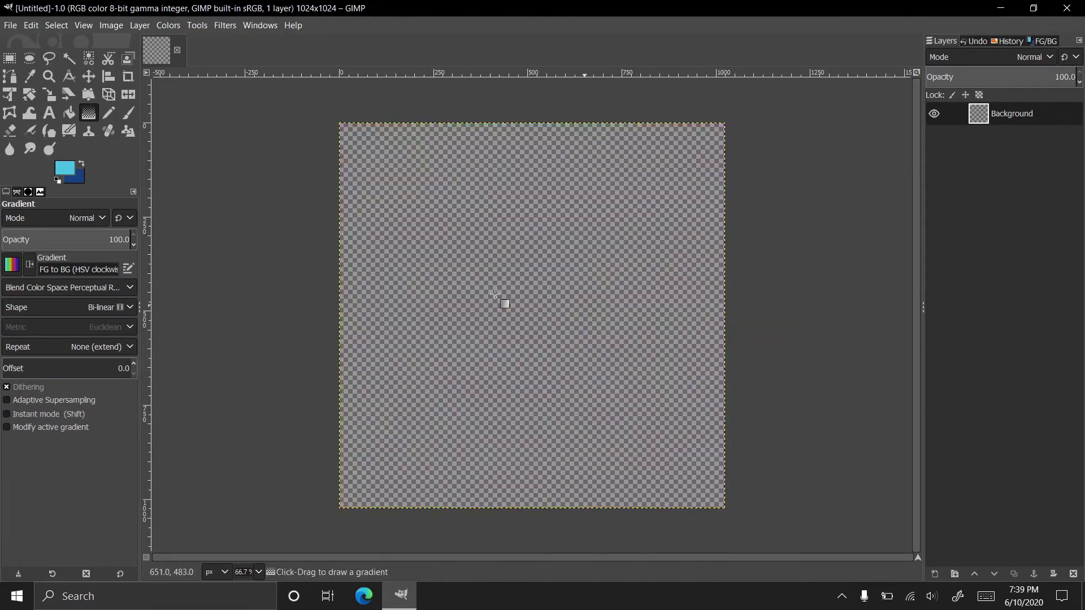
Try a Linear gradient from left of the canvas center to beyond its right edge, sloping slightly downward, and discard it
{"action": "left_click", "coordinate": [37, 306]}
{"action": "left_click", "coordinate": [43, 293]}
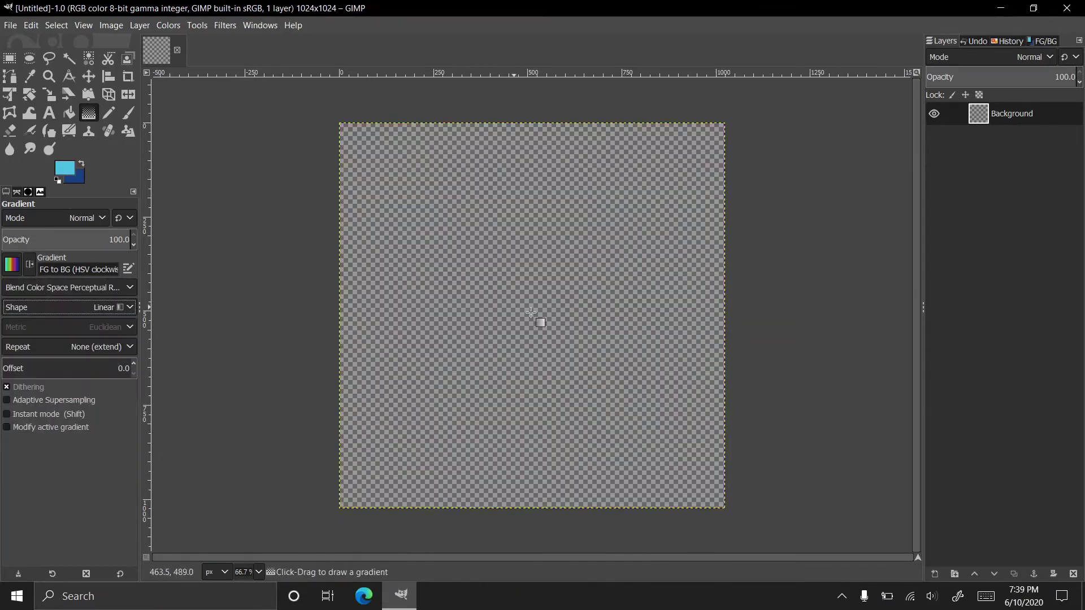
{"action": "left_click_drag", "start_coordinate": [443, 305], "coordinate": [822, 469]}
{"action": "key", "text": "Escape"}
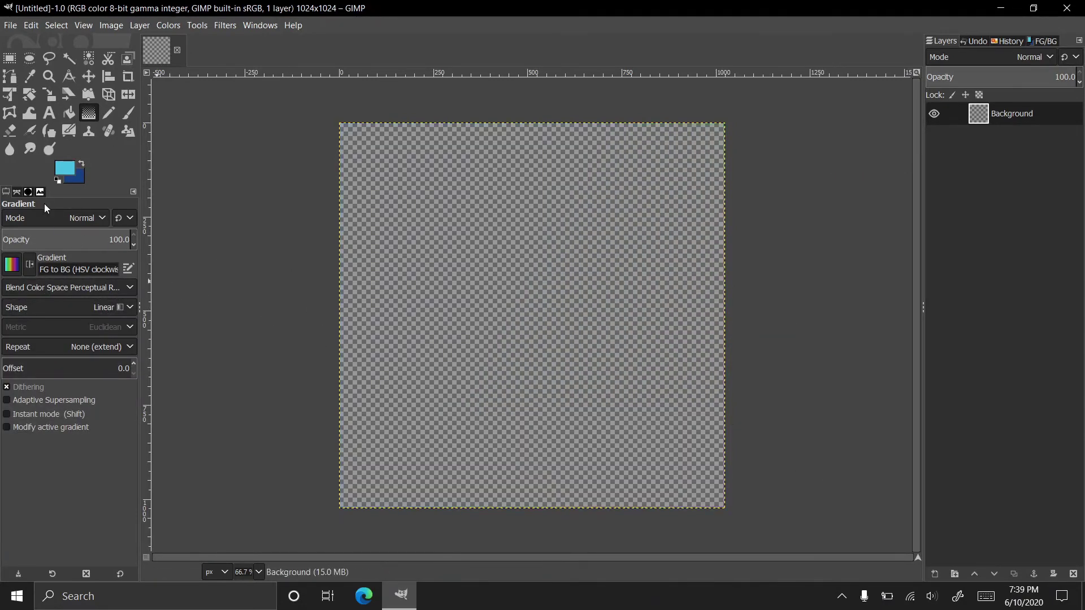
Choose the FG to BG (HSV counter-clockwise) gradient, draw it linearly down to about X 732, Y 754, and discard it
{"action": "left_click", "coordinate": [11, 265]}
{"action": "scroll", "coordinate": [45, 314], "scroll_direction": "down", "scroll_amount": 10}
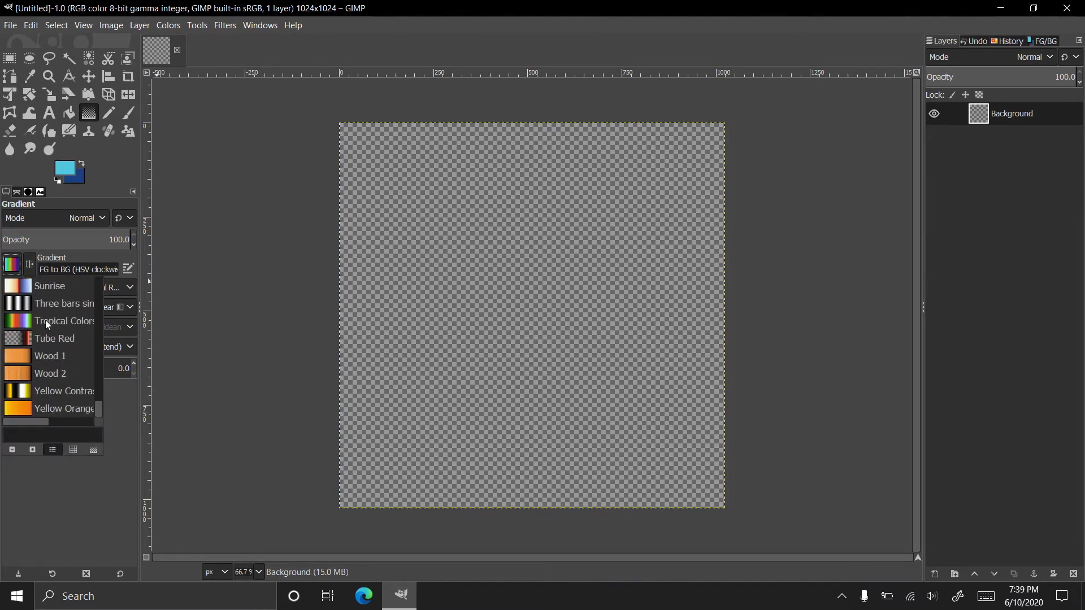
{"action": "scroll", "coordinate": [43, 309], "scroll_direction": "up", "scroll_amount": 10}
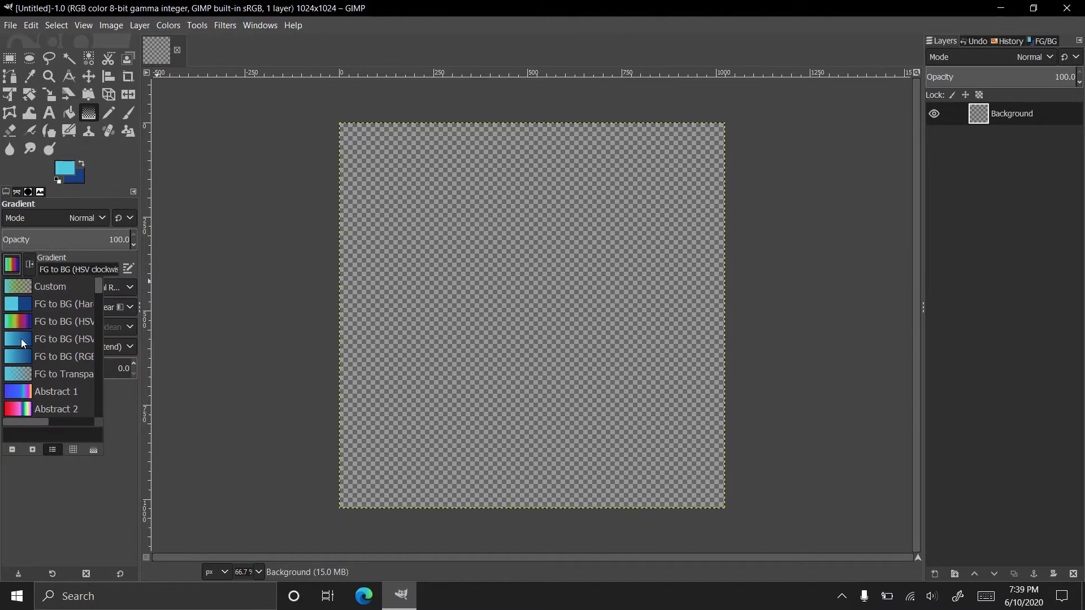
{"action": "left_click", "coordinate": [23, 342]}
{"action": "left_click_drag", "start_coordinate": [419, 292], "coordinate": [615, 407]}
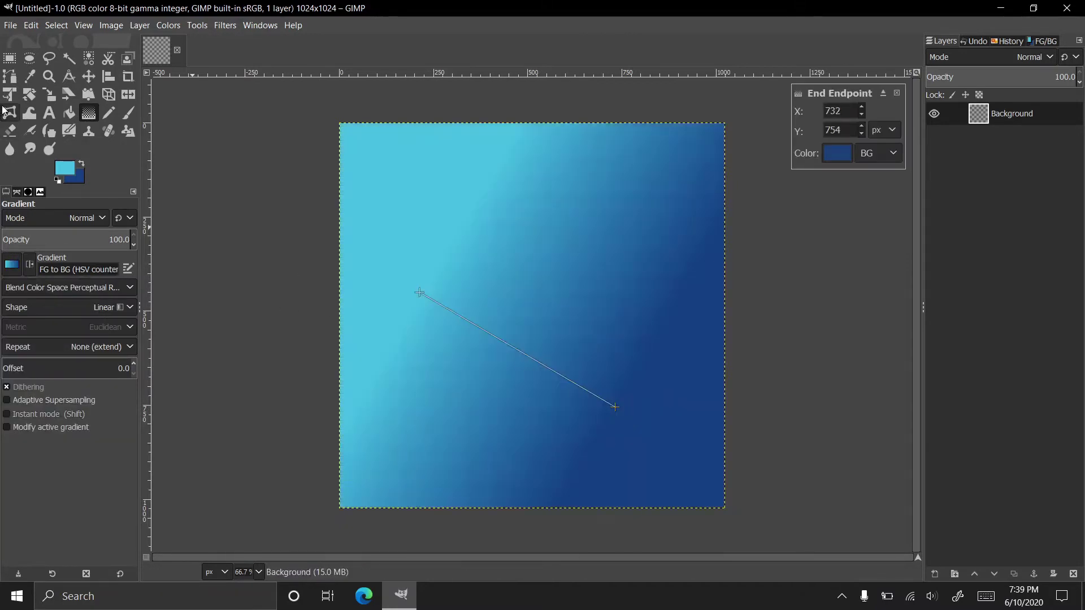
{"action": "key", "text": "Escape"}
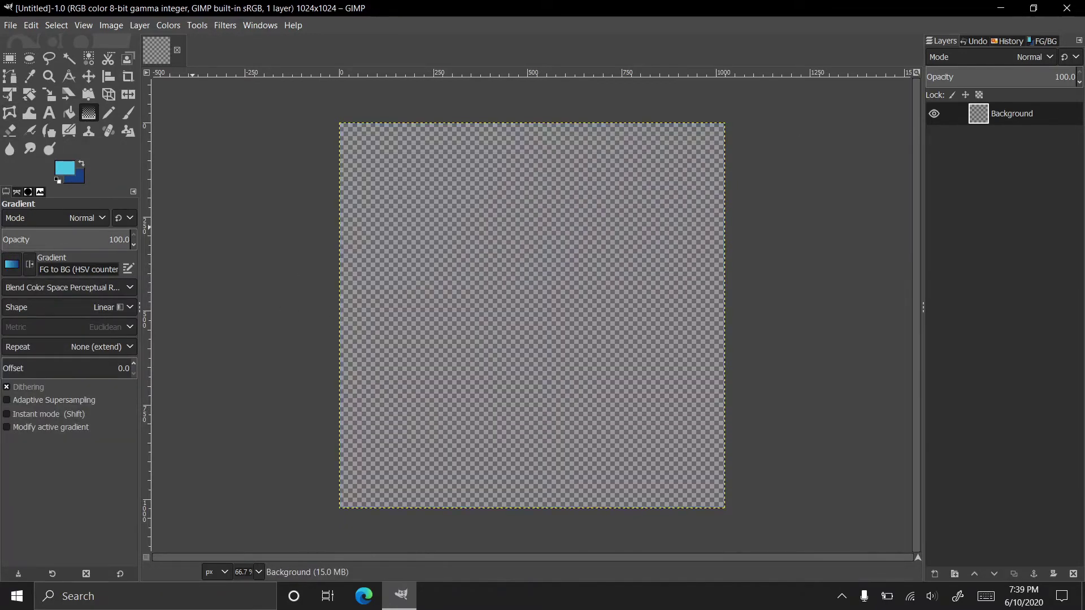
Bucket-fill the whole transparent canvas with the light blue foreground color
{"action": "key", "text": "shift+e"}
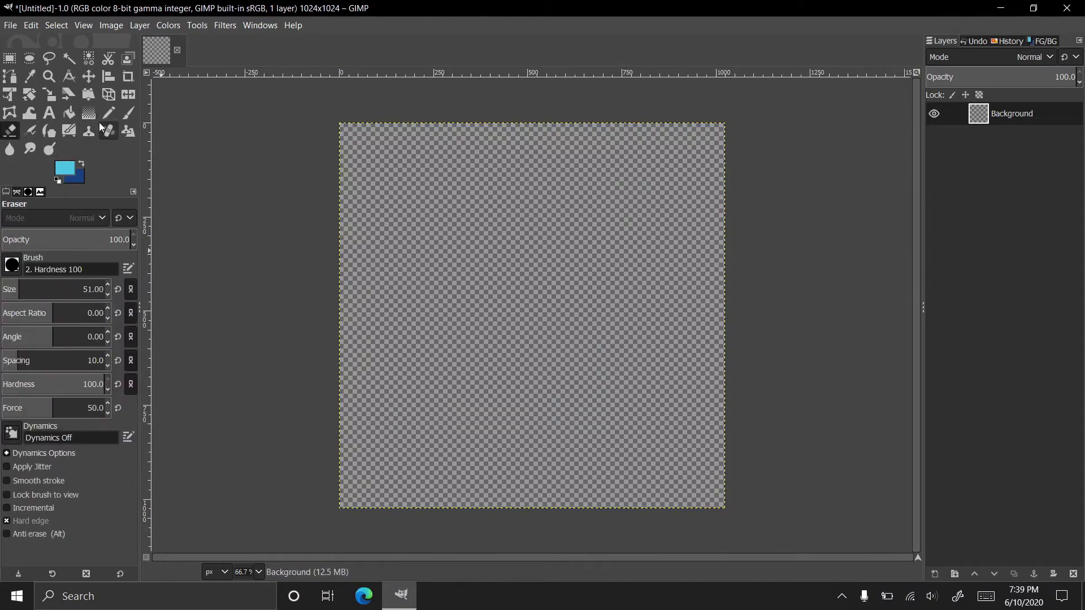
{"action": "left_click", "coordinate": [69, 112]}
{"action": "left_click", "coordinate": [400, 225]}
Erase a freehand stroke near the canvas center with the 51 px hard-edged Eraser, inspect its edge up close, and undo it
{"action": "left_click", "coordinate": [9, 130]}
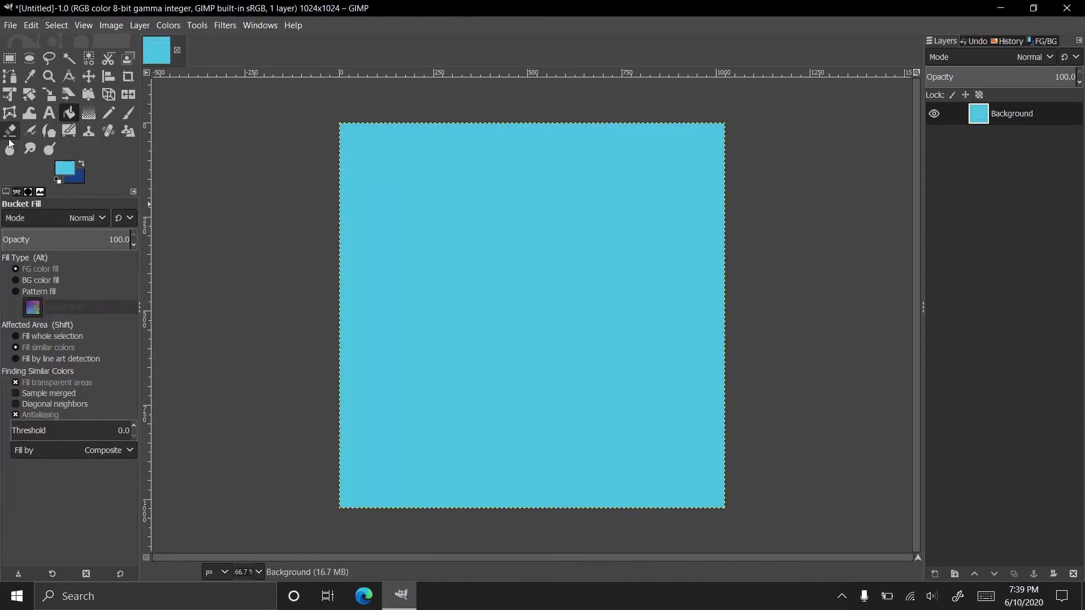
{"action": "mouse_move", "coordinate": [438, 309]}
{"action": "left_mouse_down"}
{"action": "mouse_move", "coordinate": [472, 259]}
{"action": "mouse_move", "coordinate": [490, 342]}
{"action": "mouse_move", "coordinate": [565, 342]}
{"action": "left_mouse_up"}
{"action": "scroll", "coordinate": [565, 342], "scroll_direction": "up", "scroll_amount": 9}
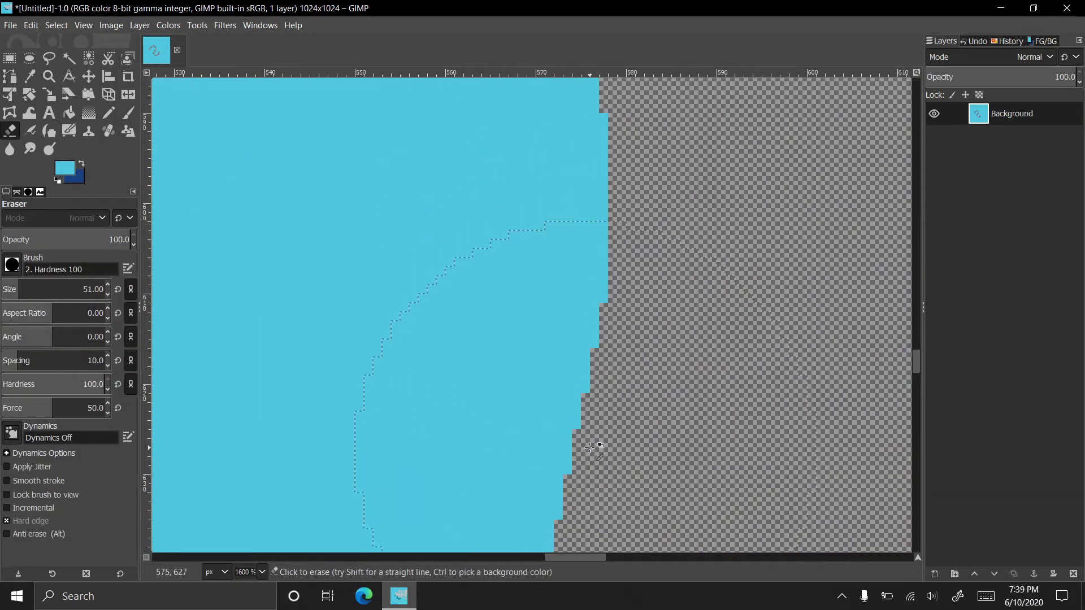
{"action": "key", "text": "ctrl+z"}
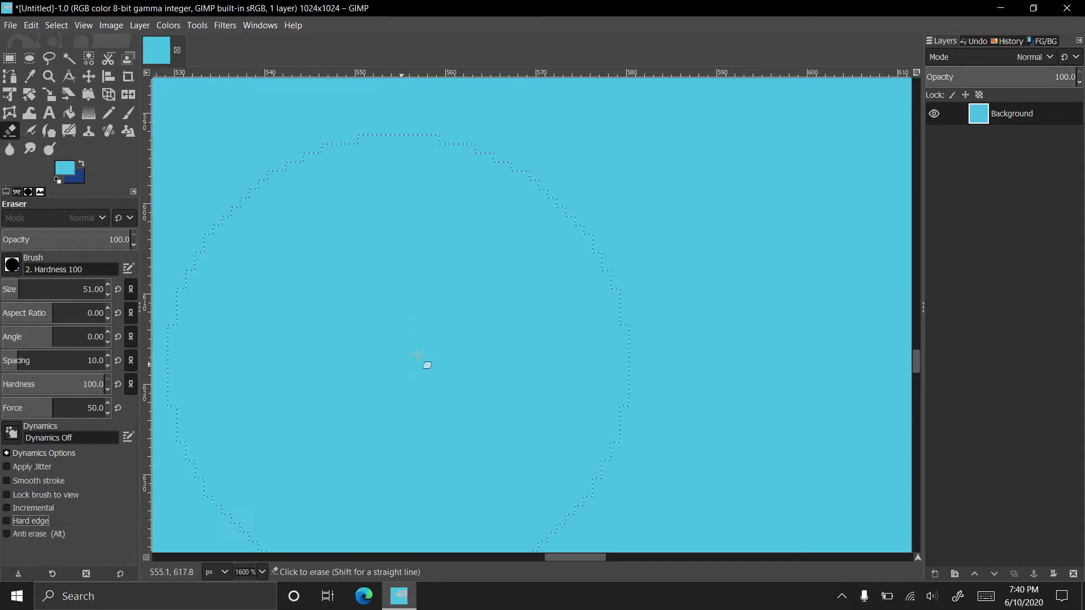
Erase a curvy stroke below the canvas center with the Eraser's Hard edge off, inspect its edge up close, and undo it
{"action": "scroll", "coordinate": [424, 363], "scroll_direction": "down", "scroll_amount": 7}
{"action": "mouse_move", "coordinate": [428, 368]}
{"action": "left_mouse_down"}
{"action": "mouse_move", "coordinate": [489, 322]}
{"action": "mouse_move", "coordinate": [463, 405]}
{"action": "mouse_move", "coordinate": [560, 418]}
{"action": "left_mouse_up"}
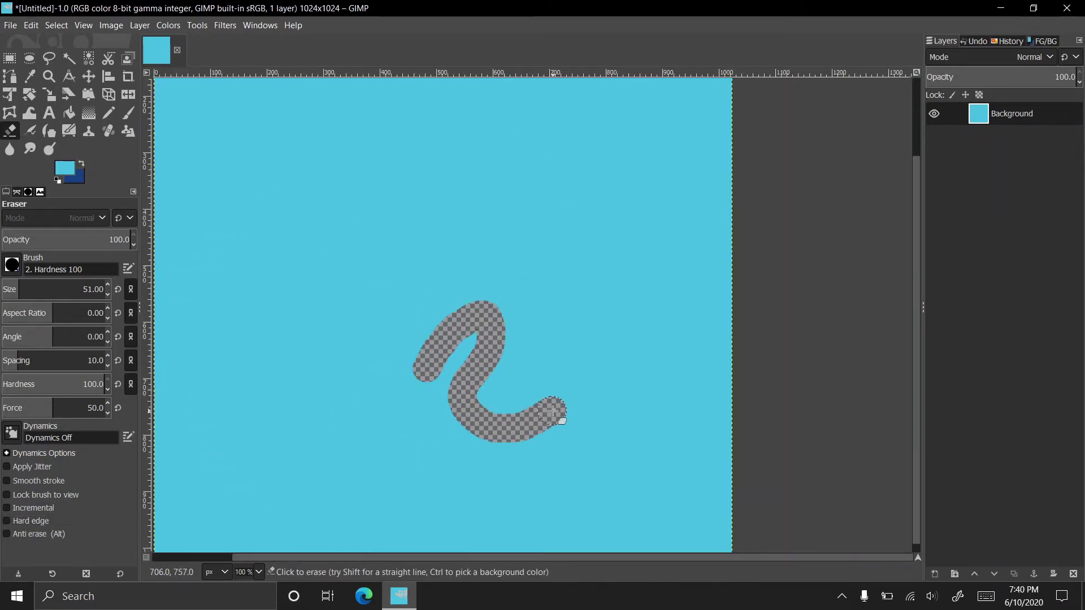
{"action": "scroll", "coordinate": [537, 388], "scroll_direction": "up", "scroll_amount": 7}
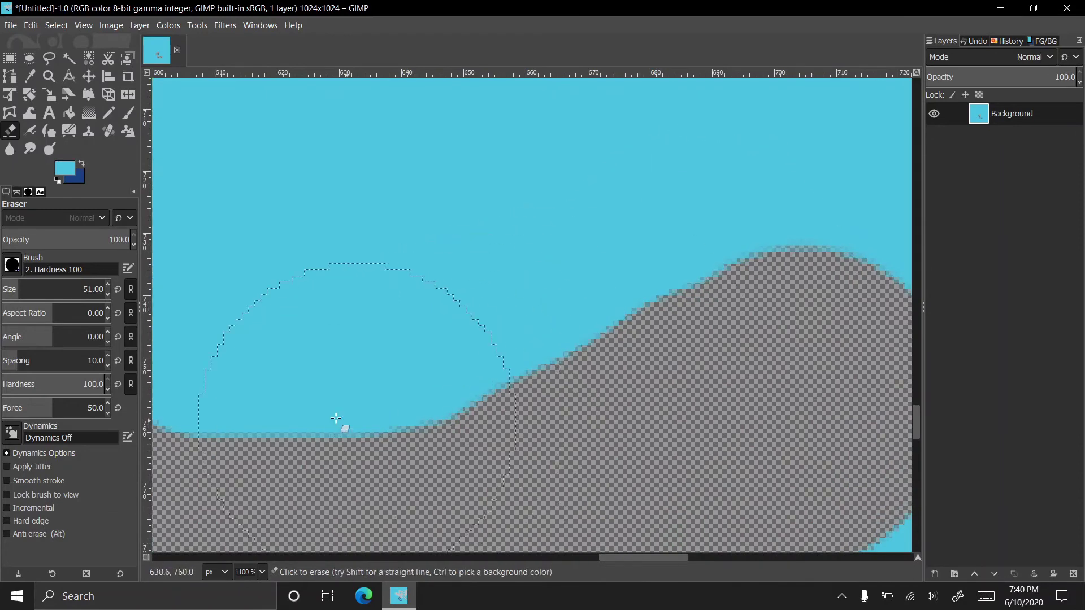
{"action": "scroll", "coordinate": [340, 297], "scroll_direction": "down", "scroll_amount": 4}
{"action": "scroll", "coordinate": [339, 299], "scroll_direction": "down", "scroll_amount": 4}
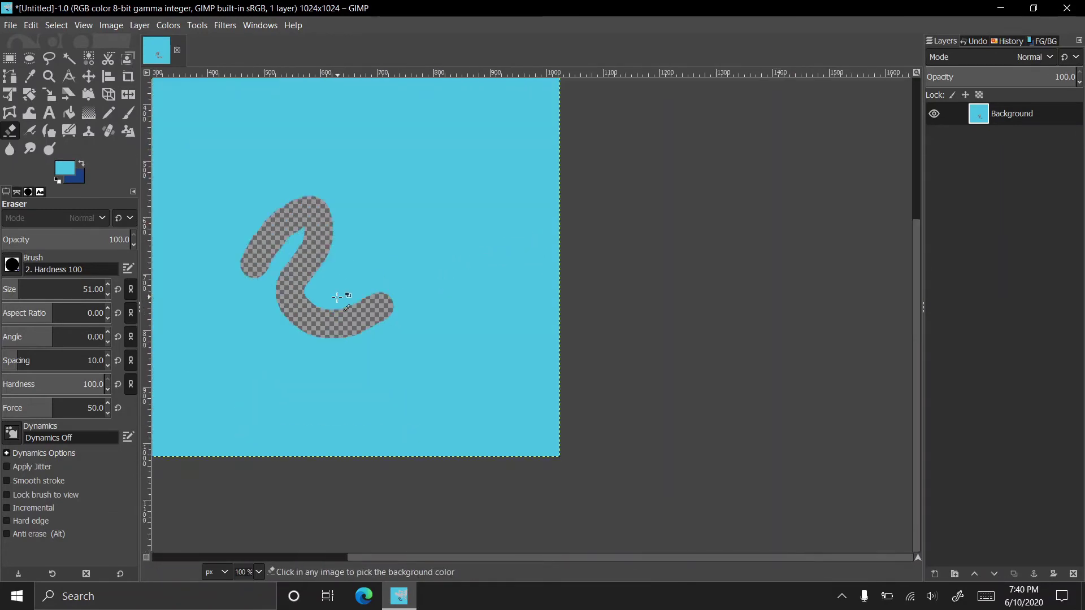
{"action": "key", "text": "ctrl+z"}
{"action": "scroll", "coordinate": [344, 305], "scroll_direction": "up", "scroll_amount": 1}
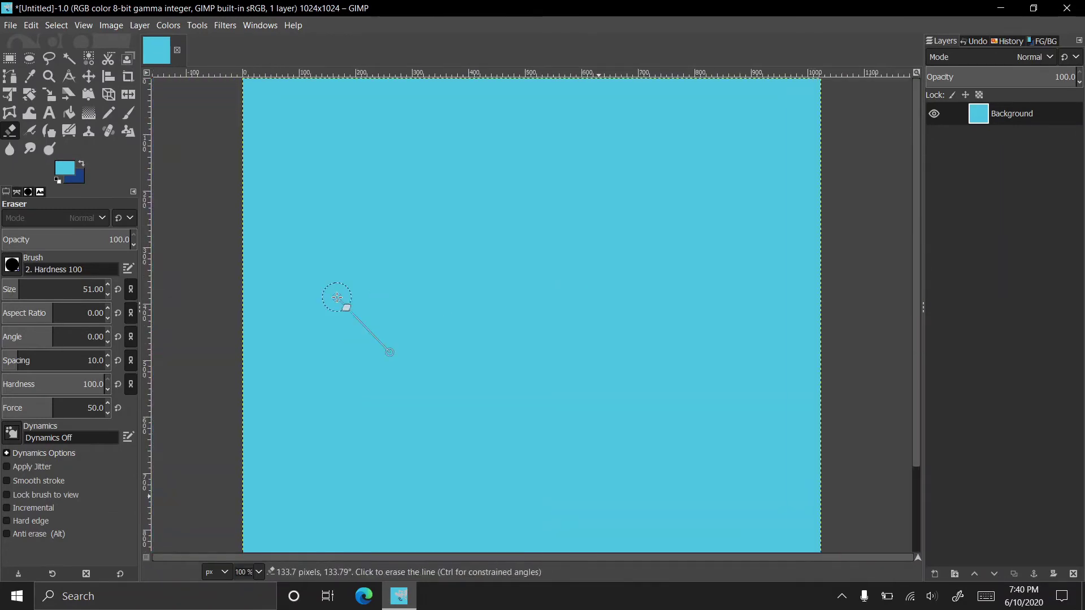
Cut a rectangular hole about 259 × 327 px at position 244, 184 out of the blue fill, and clear the selection
{"action": "left_click", "coordinate": [9, 58]}
{"action": "left_click_drag", "start_coordinate": [380, 182], "coordinate": [527, 366]}
{"action": "key", "text": "Delete"}
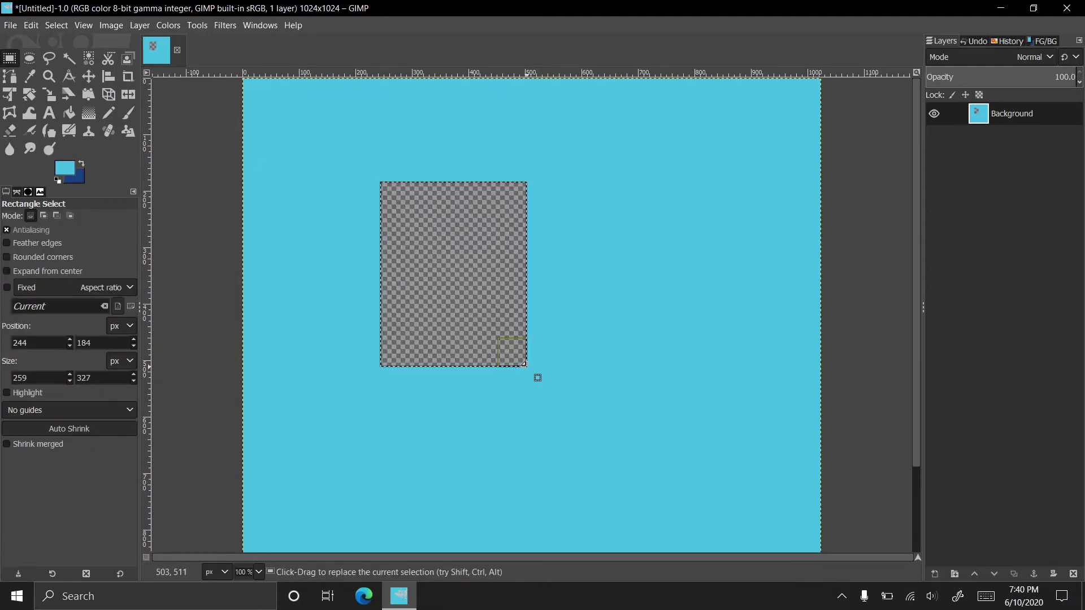
{"action": "left_click", "coordinate": [345, 231]}
Cut an elliptical hole about 257 × 306 px at position 436, 334, overlapping the rectangular hole, and clear the selection
{"action": "left_click", "coordinate": [31, 60]}
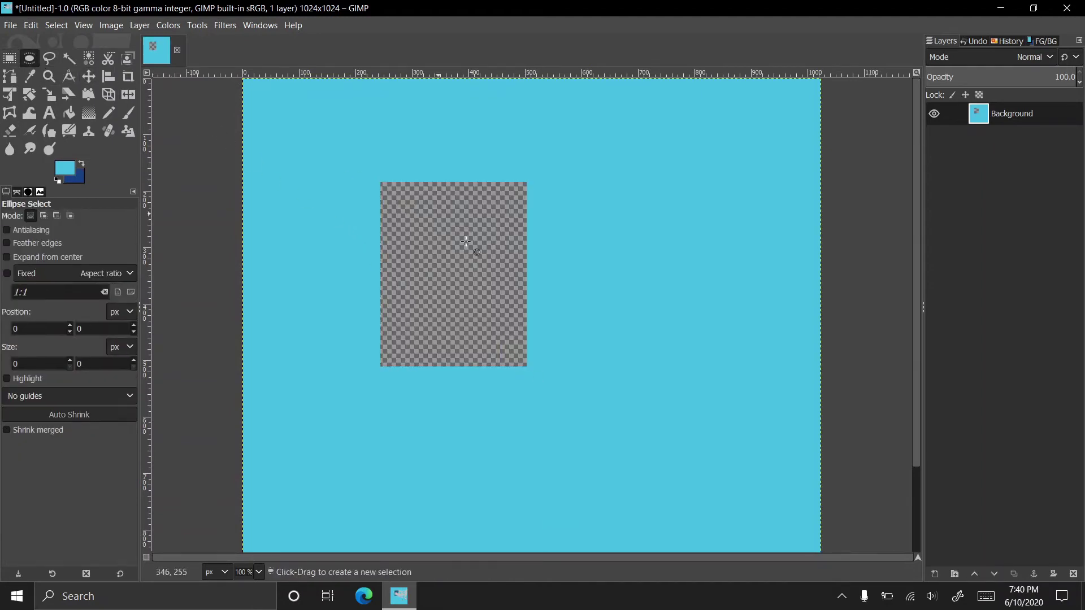
{"action": "left_click_drag", "start_coordinate": [489, 266], "coordinate": [634, 439]}
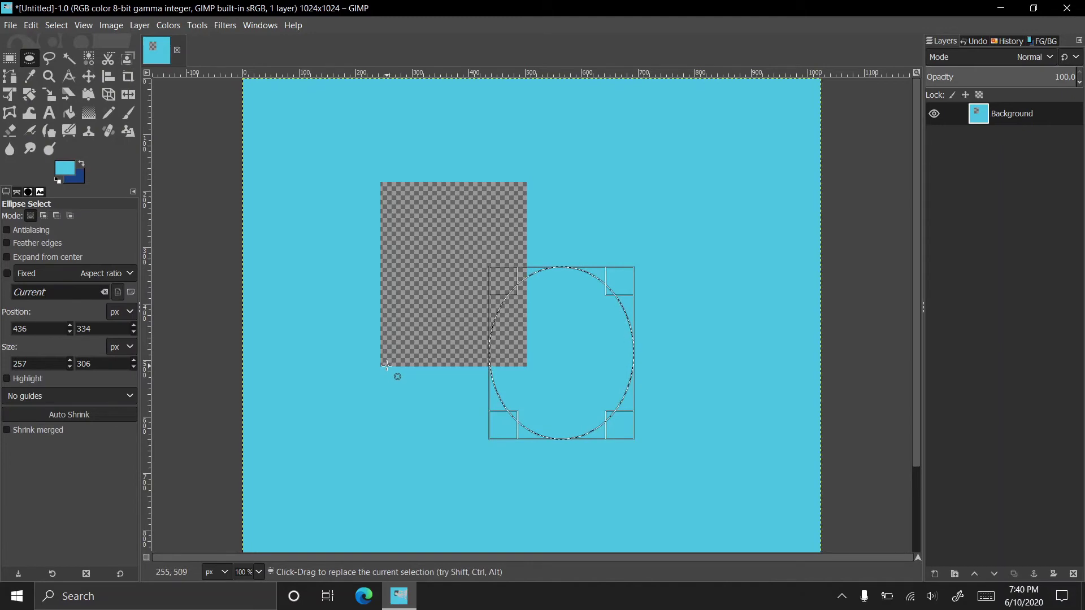
{"action": "key", "text": "Delete"}
{"action": "left_click", "coordinate": [360, 272]}
Free-select a closed hand-drawn area around most of the rectangular and elliptical holes, delete its contents, and clear the selection
{"action": "left_click", "coordinate": [49, 58]}
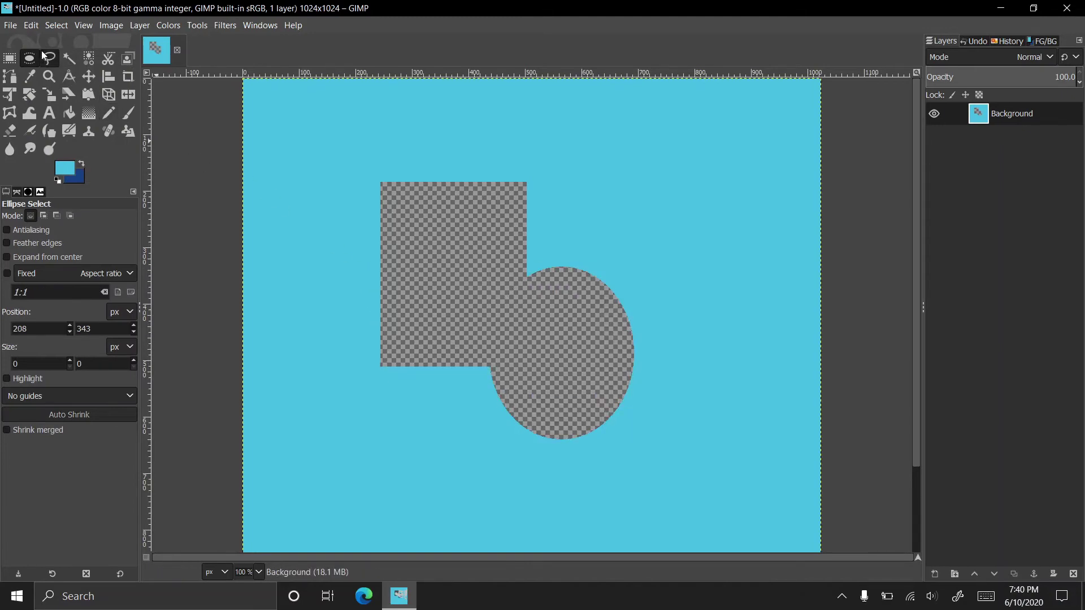
{"action": "mouse_move", "coordinate": [489, 161]}
{"action": "left_mouse_down"}
{"action": "mouse_move", "coordinate": [613, 429]}
{"action": "mouse_move", "coordinate": [384, 278]}
{"action": "left_mouse_up"}
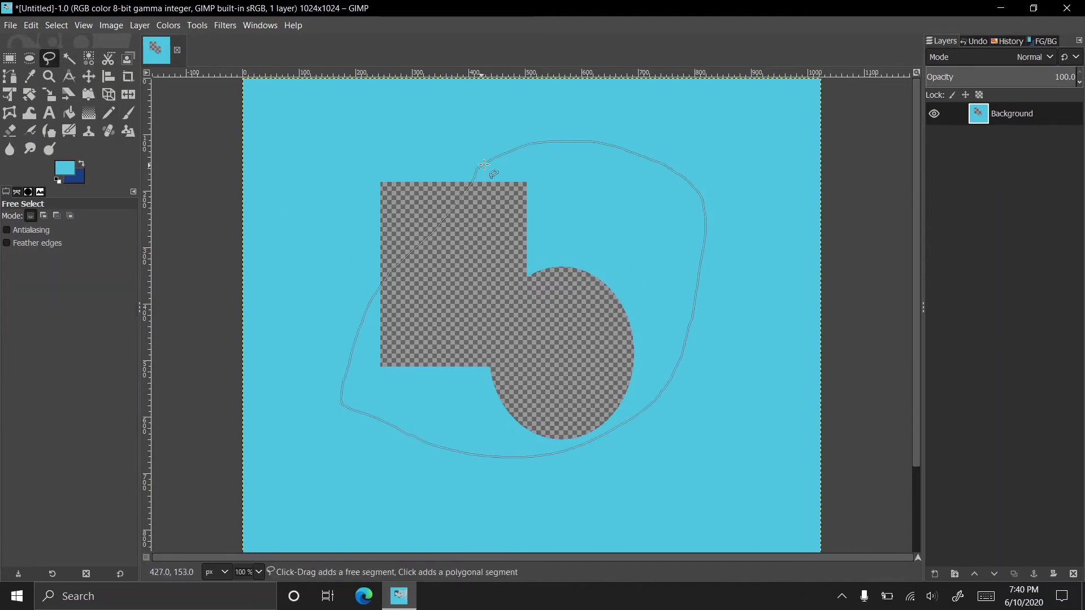
{"action": "left_click", "coordinate": [484, 164]}
{"action": "double_click", "coordinate": [591, 233]}
{"action": "key", "text": "Delete"}
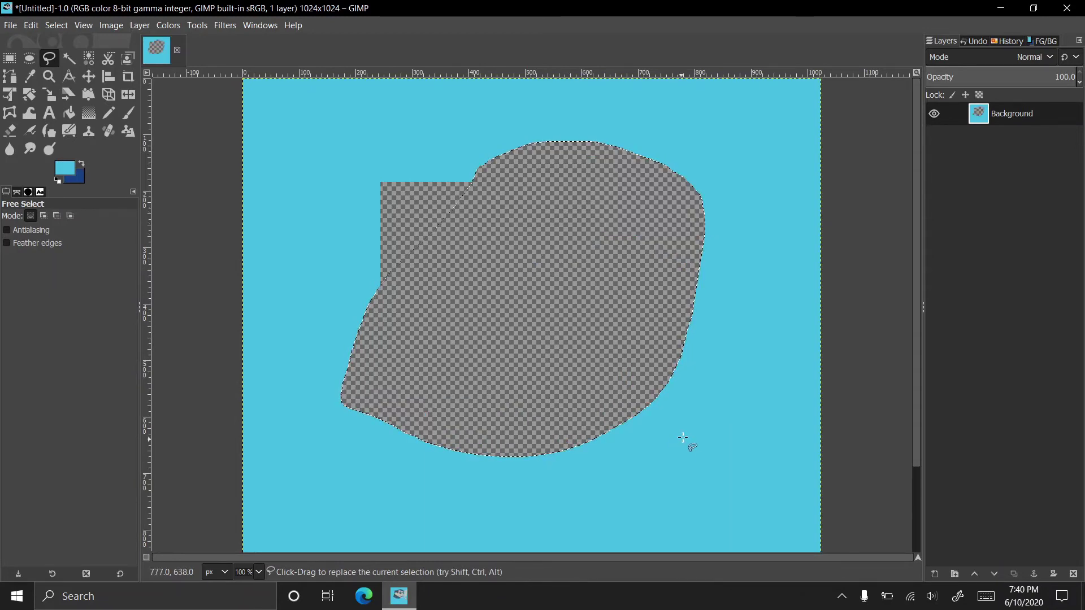
{"action": "key", "text": "r"}
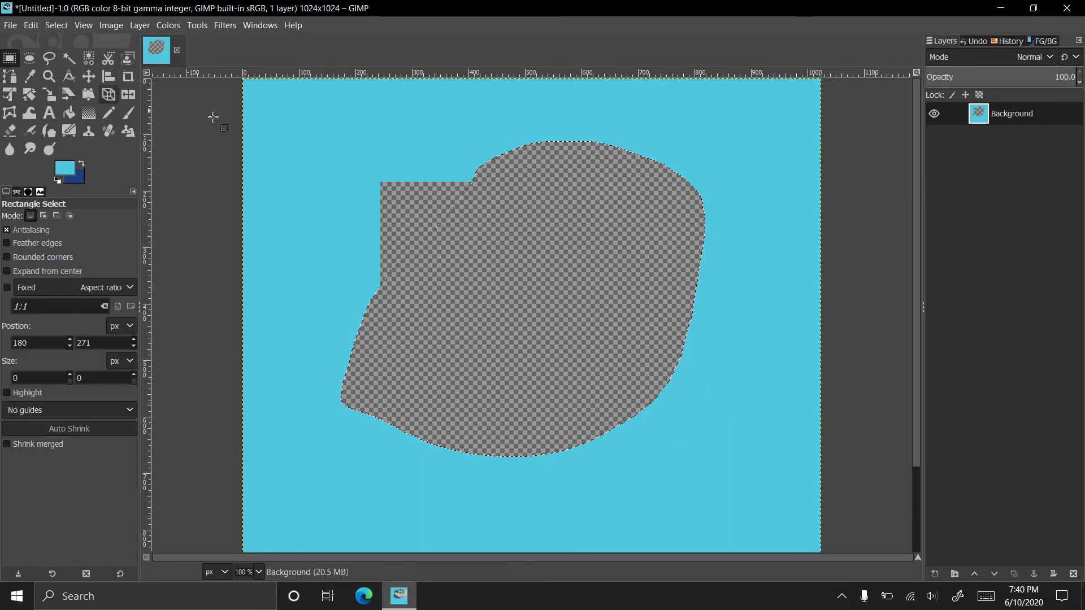
{"action": "key", "text": "ctrl+shift+a"}
Free-select a tilted four-cornered polygon reaching the canvas's left edge, delete its contents, and clear the selection
{"action": "key", "text": "f"}
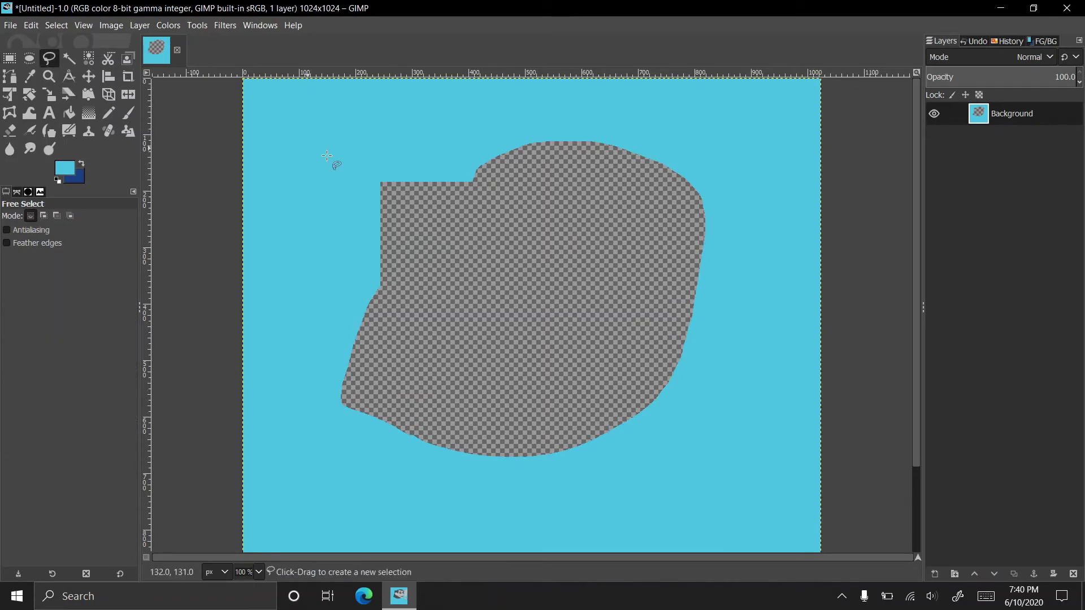
{"action": "left_click", "coordinate": [391, 127]}
{"action": "left_click", "coordinate": [687, 374]}
{"action": "left_click", "coordinate": [588, 541]}
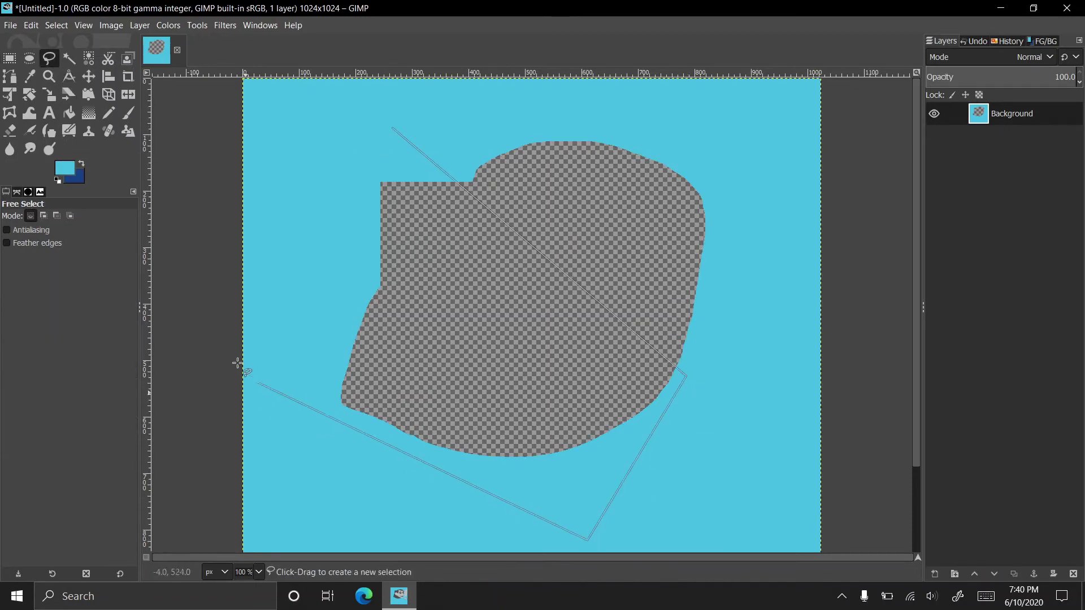
{"action": "left_click", "coordinate": [238, 360]}
{"action": "key", "text": "Return"}
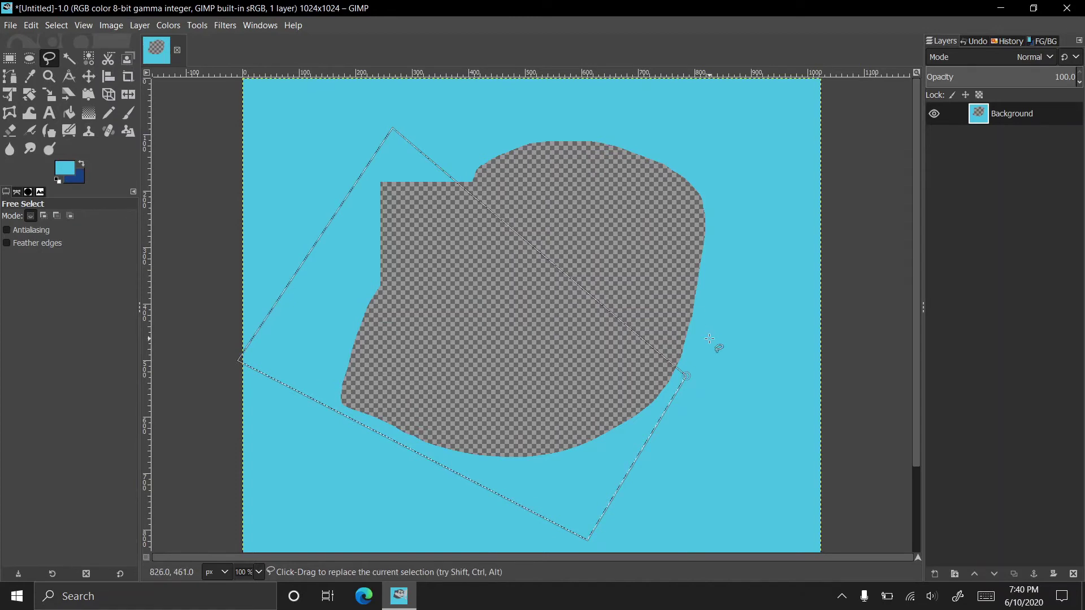
{"action": "key", "text": "Delete"}
{"action": "left_click", "coordinate": [10, 59]}
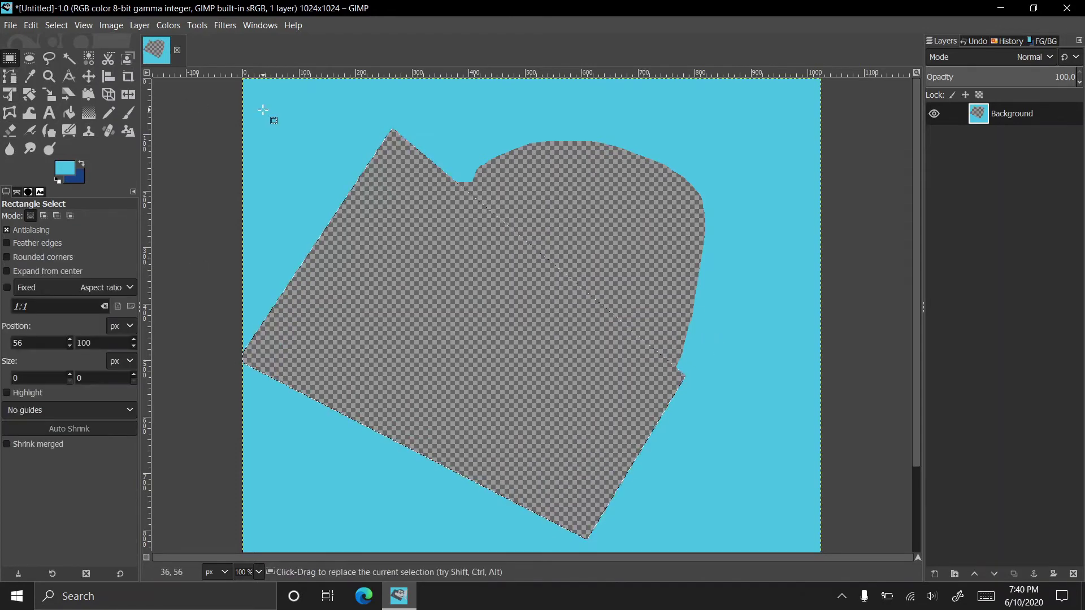
{"action": "left_click", "coordinate": [266, 110]}
Select all the remaining light blue by color, delete it, and clear every selection
{"action": "left_click", "coordinate": [89, 58]}
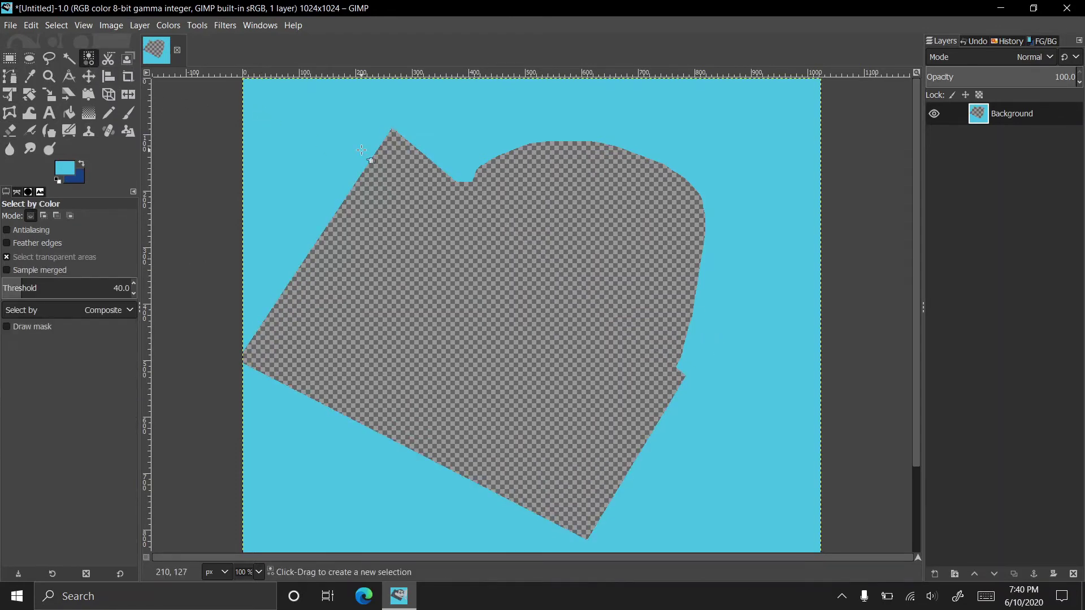
{"action": "left_click", "coordinate": [319, 163]}
{"action": "key", "text": "Delete"}
{"action": "left_click", "coordinate": [10, 59]}
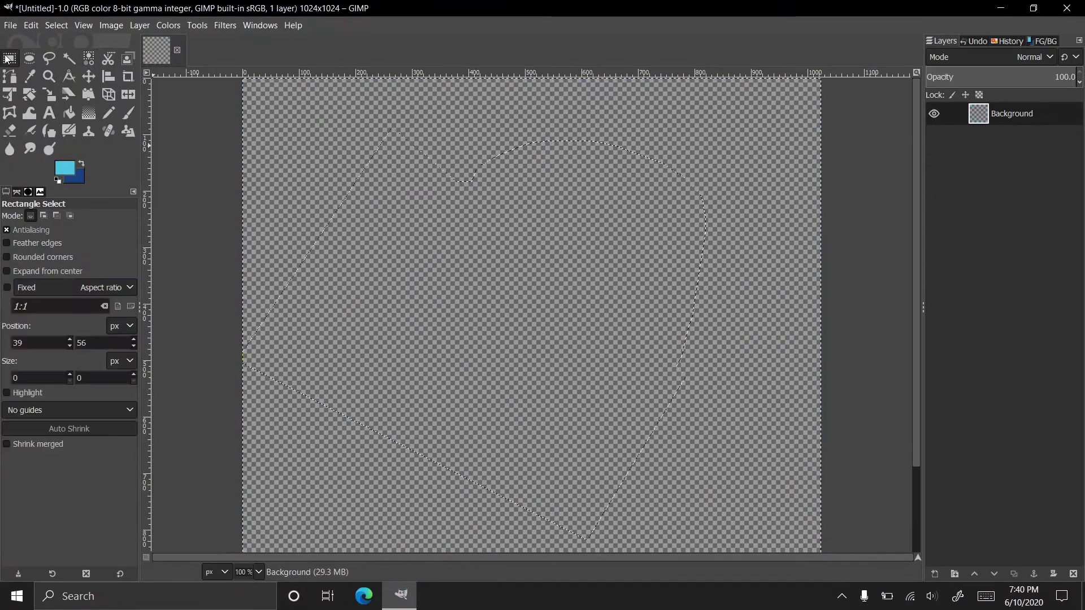
{"action": "key", "text": "ctrl+a"}
{"action": "left_click", "coordinate": [326, 238]}
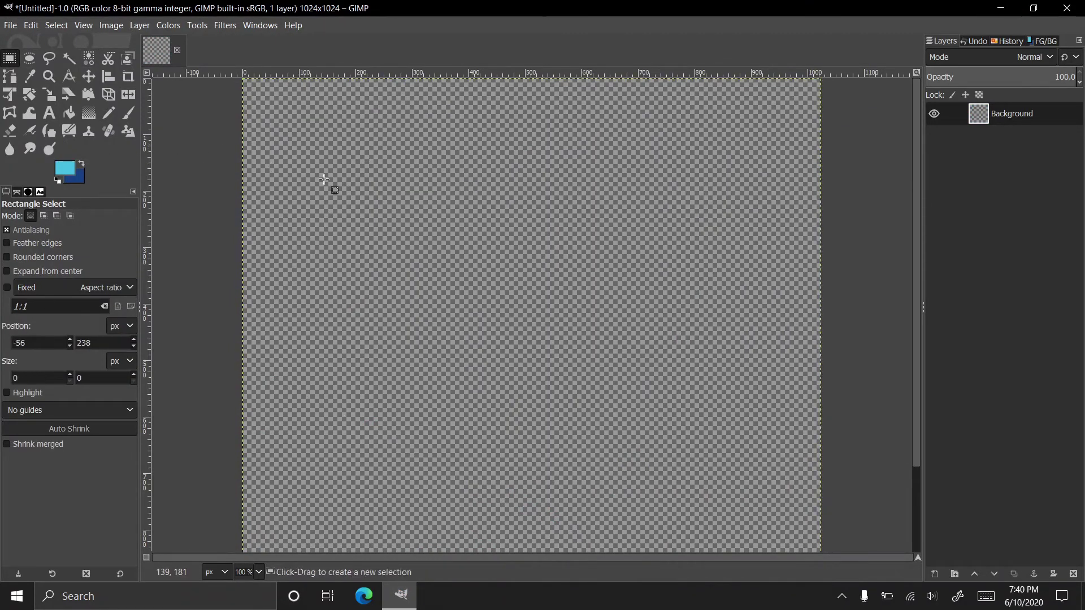
{"action": "left_click_drag", "start_coordinate": [326, 178], "coordinate": [556, 316]}
{"action": "left_click", "coordinate": [260, 169]}
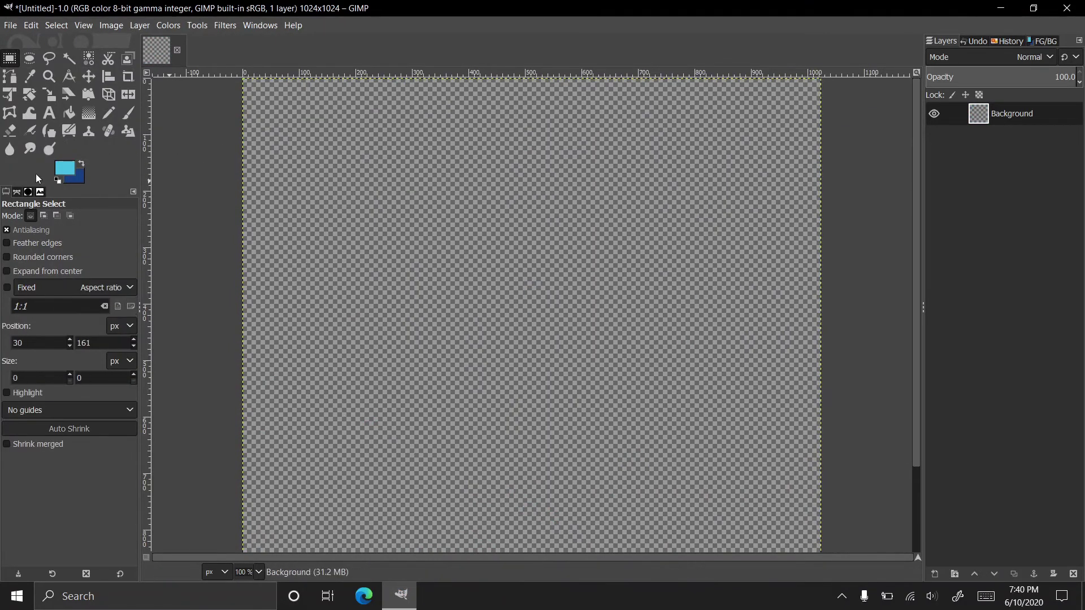
Paint three separate light blue shapes with the 51 px Pencil, and select all of them at once by color
{"action": "left_click", "coordinate": [109, 112]}
{"action": "mouse_move", "coordinate": [366, 262]}
{"action": "left_mouse_down"}
{"action": "mouse_move", "coordinate": [424, 309]}
{"action": "mouse_move", "coordinate": [486, 243]}
{"action": "left_mouse_up"}
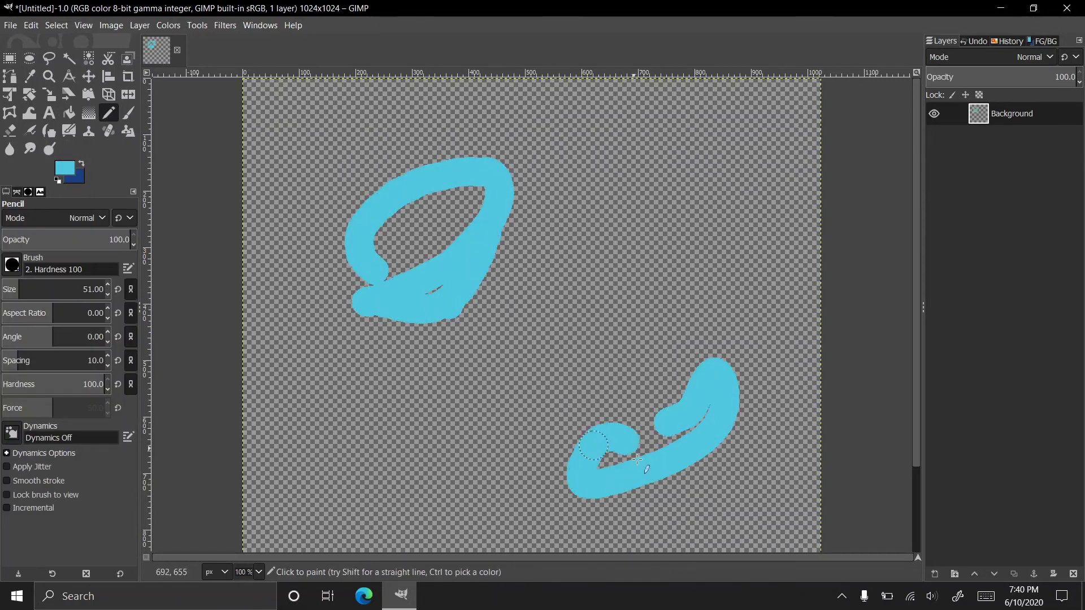
{"action": "left_click_drag", "start_coordinate": [342, 435], "coordinate": [394, 461]}
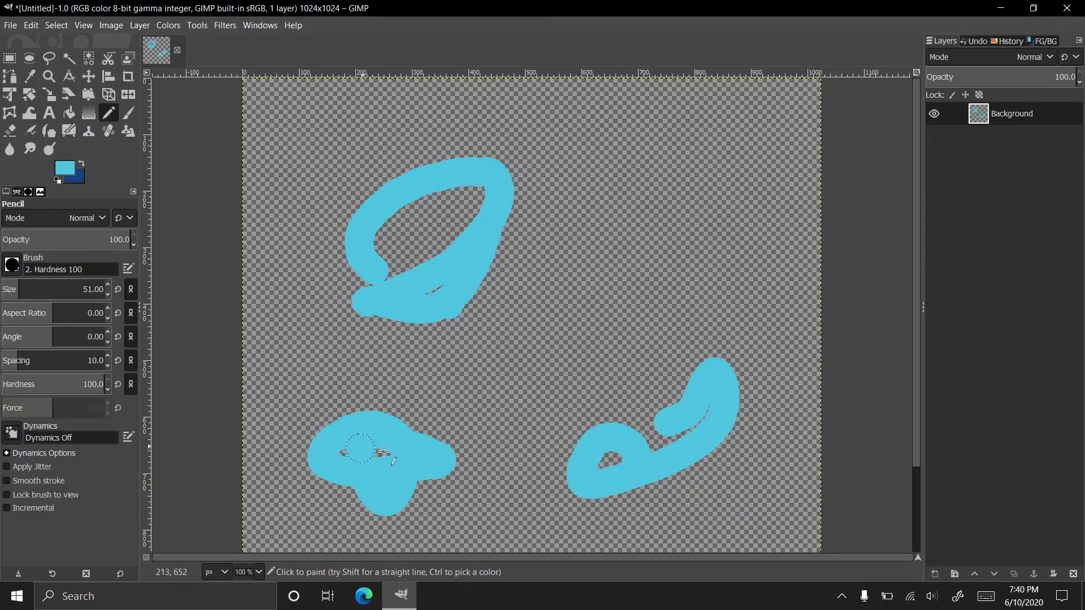
{"action": "left_click", "coordinate": [89, 58]}
{"action": "left_click", "coordinate": [231, 262]}
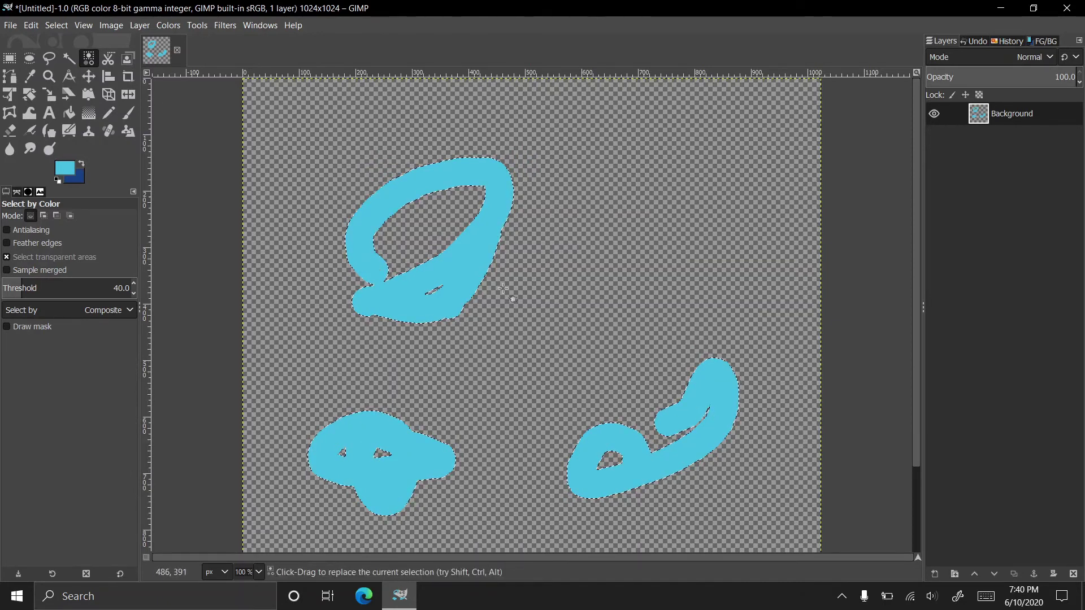
Fuzzy-select only the lower-right light blue shape, delete it, and clear the selection
{"action": "left_click", "coordinate": [70, 58]}
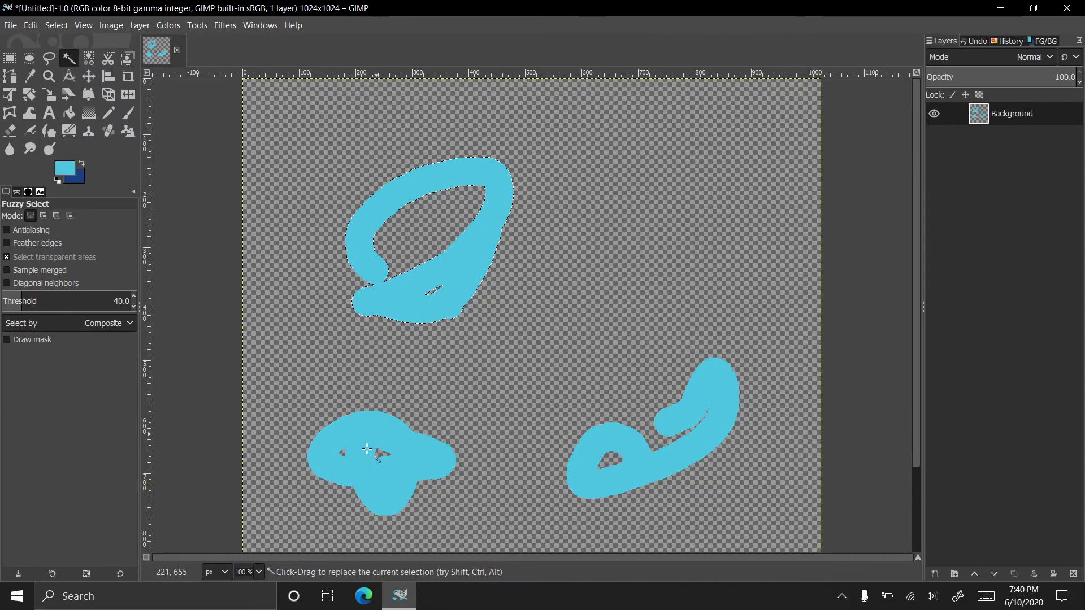
{"action": "left_click", "coordinate": [602, 480]}
{"action": "key", "text": "Delete"}
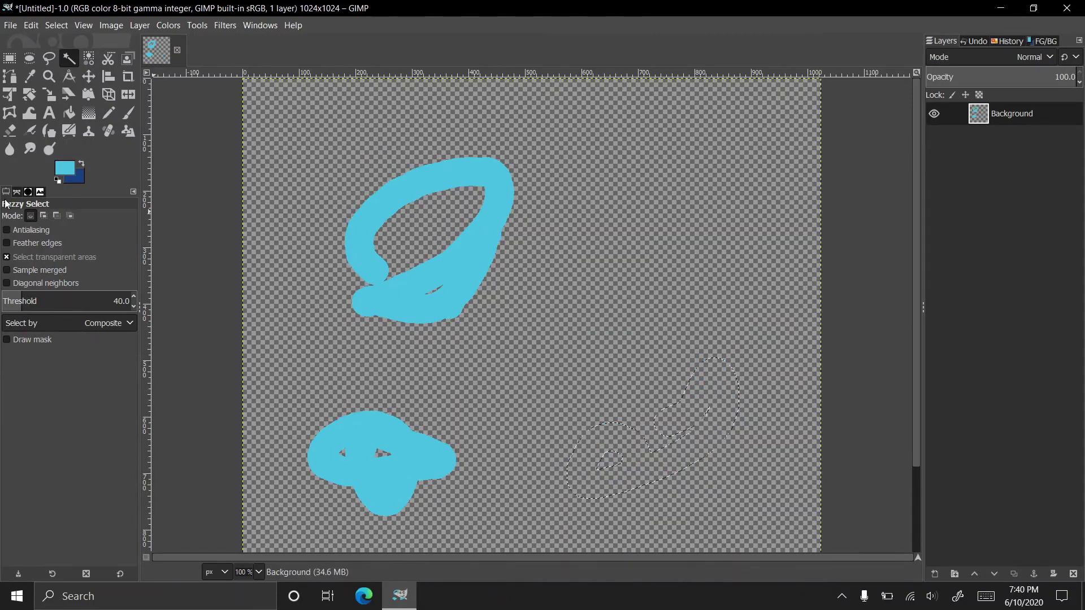
{"action": "left_click", "coordinate": [10, 58]}
{"action": "left_click", "coordinate": [177, 144]}
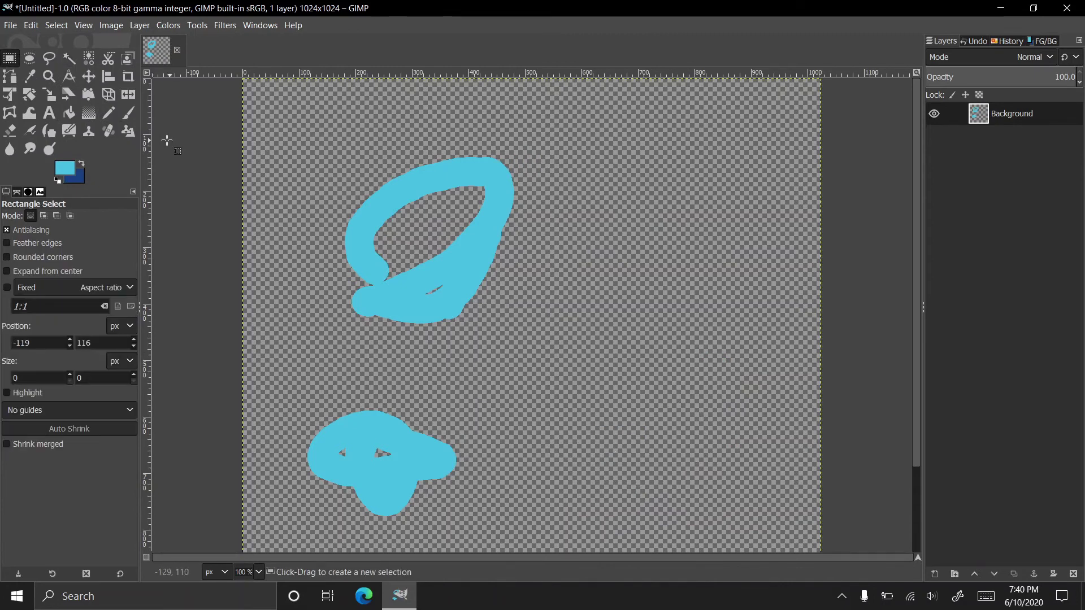
{"action": "left_click", "coordinate": [128, 76]}
{"action": "left_click_drag", "start_coordinate": [254, 103], "coordinate": [596, 375]}
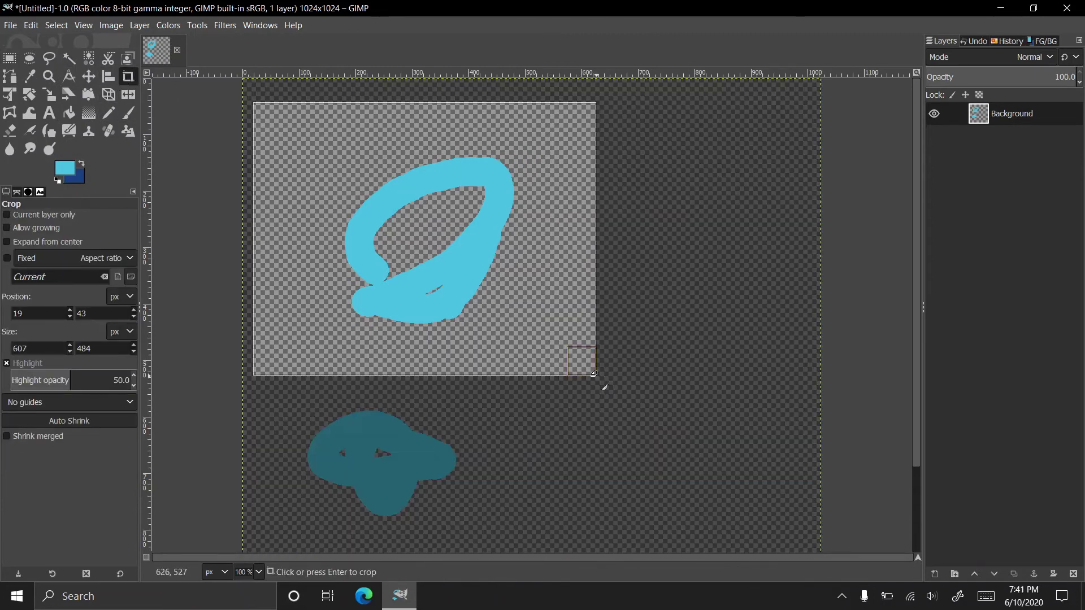
{"action": "key", "text": "Delete"}
{"action": "key", "text": "Escape"}
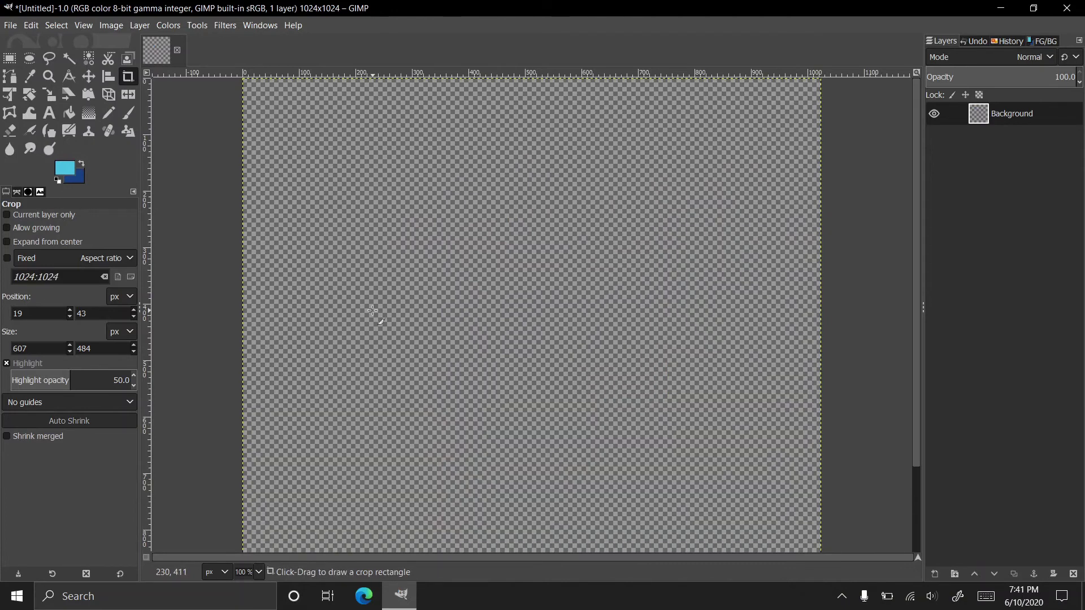
{"action": "key", "text": "ctrl+z"}
Crop the image to an area of about 430 × 443 px around the upper light blue shape
{"action": "left_click_drag", "start_coordinate": [311, 112], "coordinate": [552, 361]}
{"action": "key", "text": "Return"}
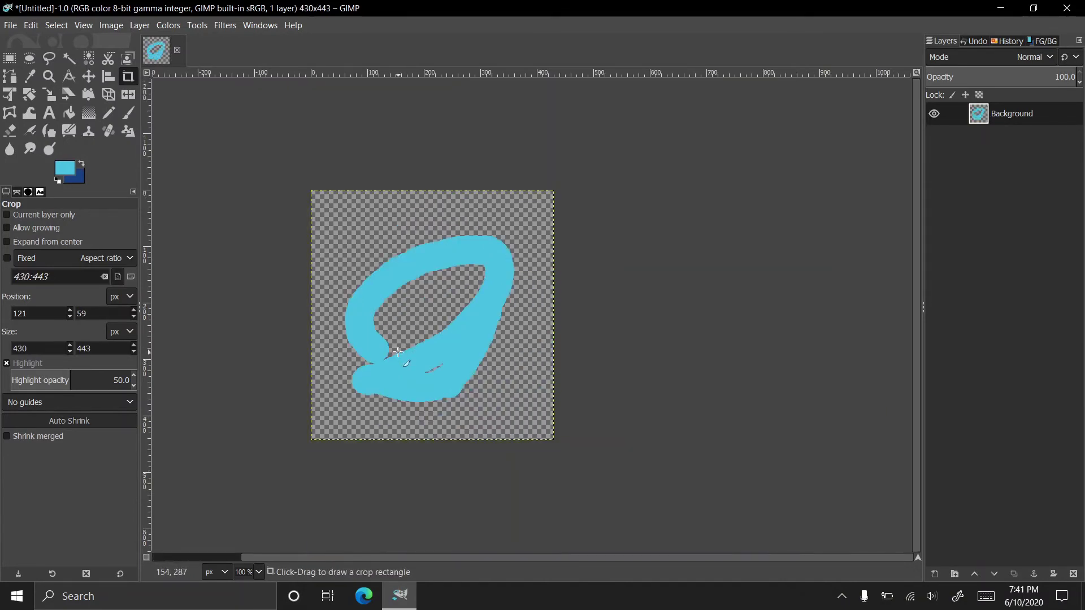
{"action": "scroll", "coordinate": [383, 345], "scroll_direction": "up", "scroll_amount": 1, "text": "ctrl"}
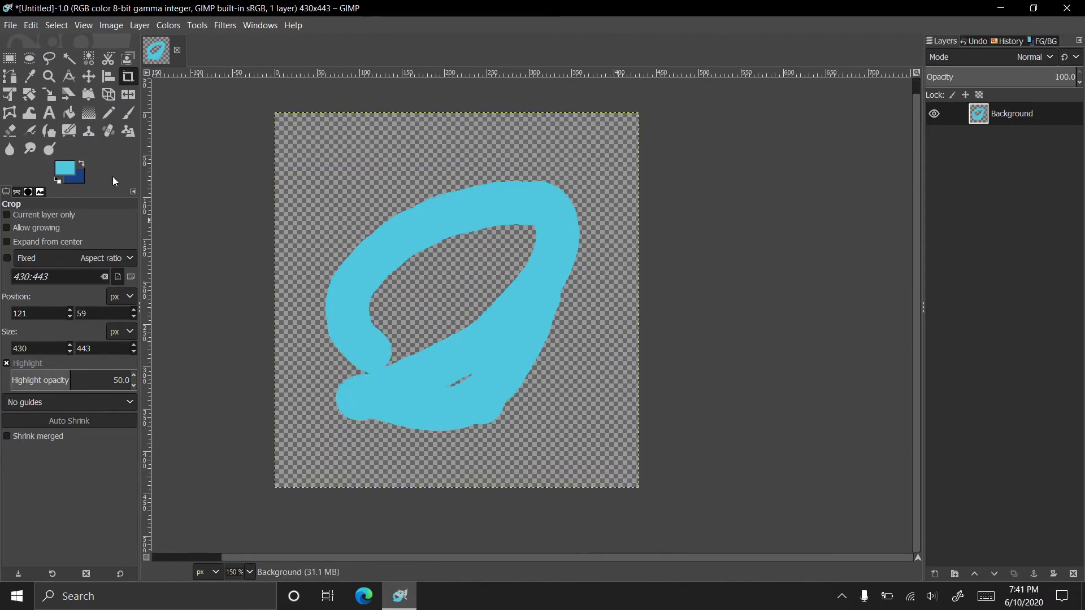
Add the text "df" in light blue 400 px GROBOLD Medium, starting near the shape's upper-left edge
{"action": "left_click", "coordinate": [50, 116]}
{"action": "left_click", "coordinate": [325, 249]}
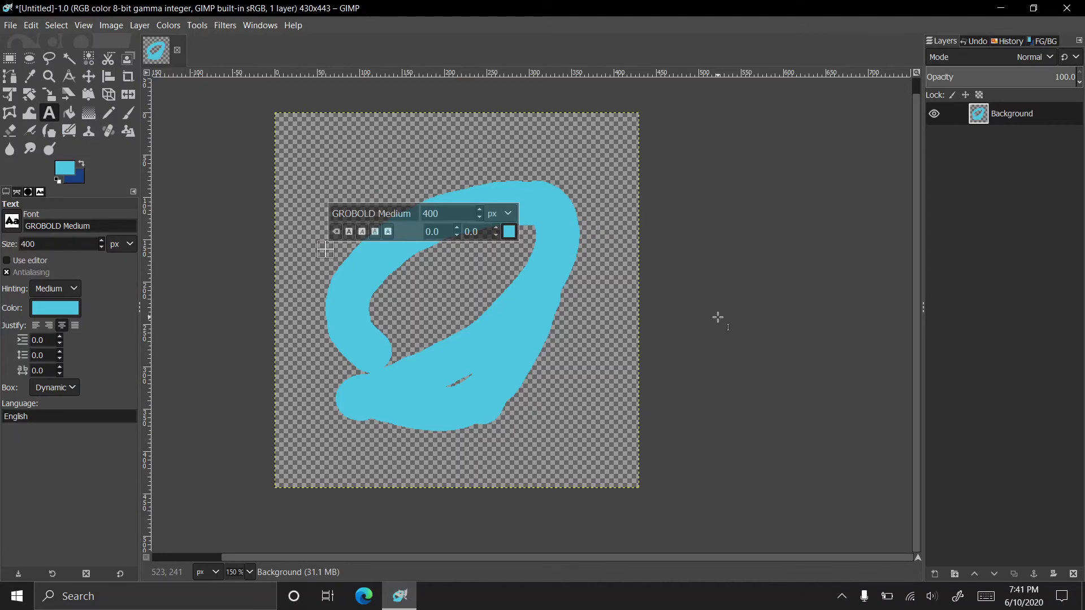
{"action": "type", "text": "df"}
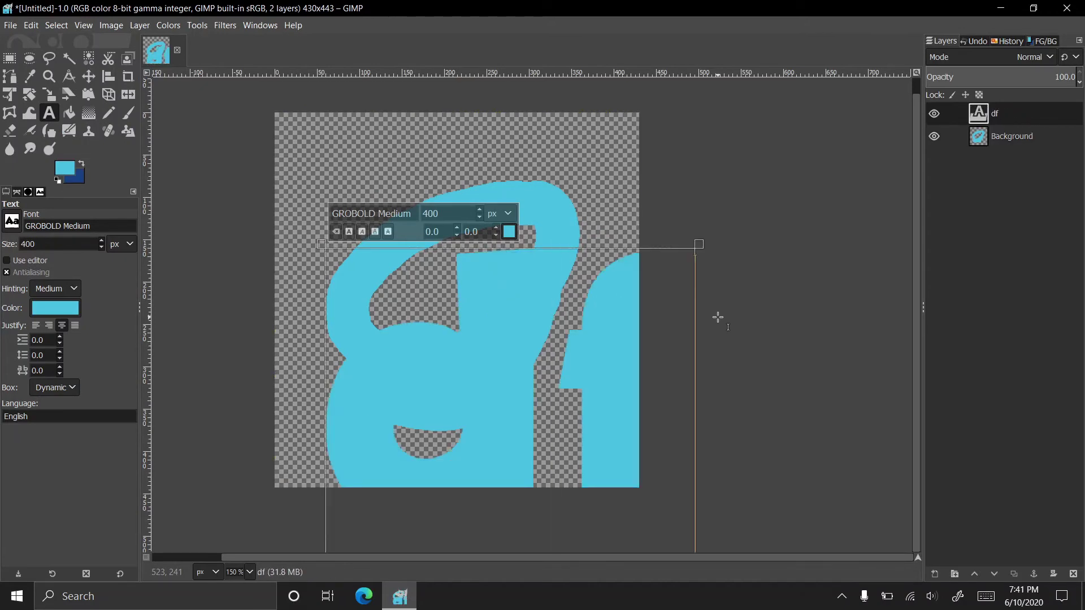
Reduce the size of the "df" text to 198 px and set its color to black (000000)
{"action": "left_click", "coordinate": [479, 217]}
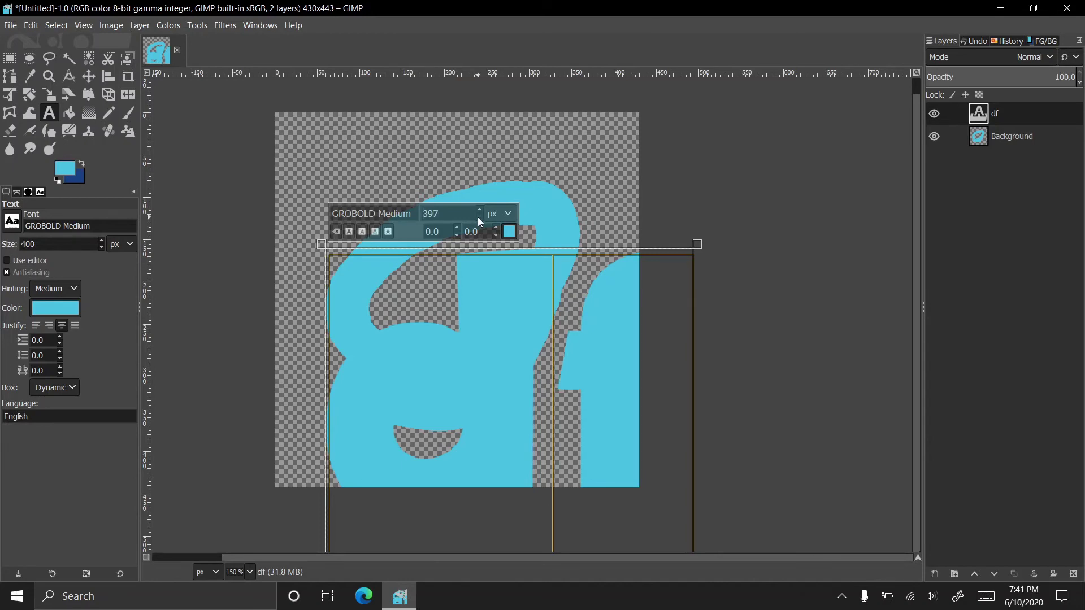
{"action": "left_click", "coordinate": [479, 217]}
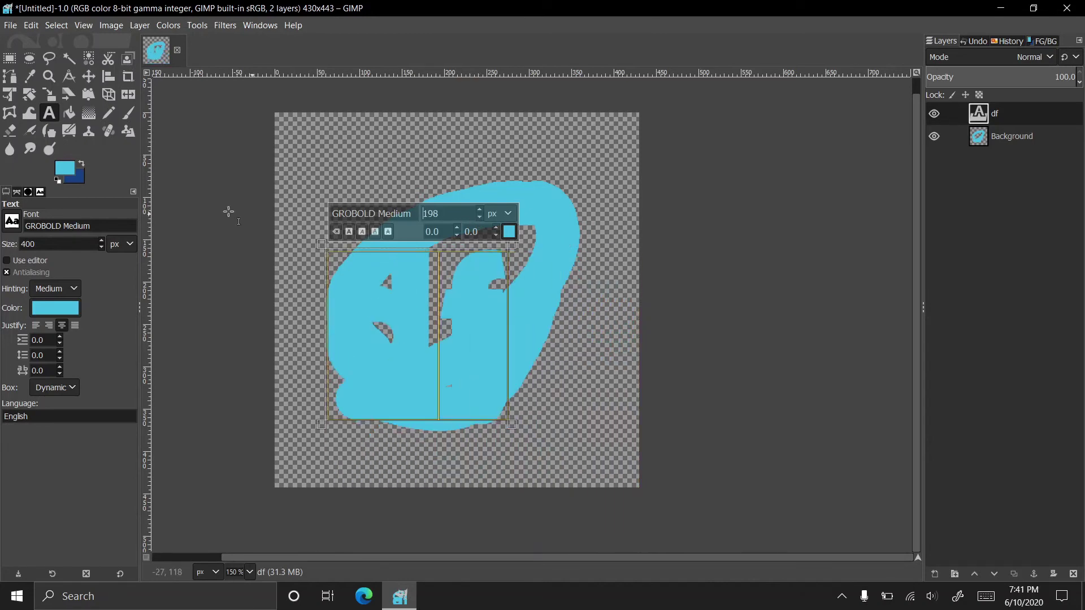
{"action": "left_click", "coordinate": [509, 231]}
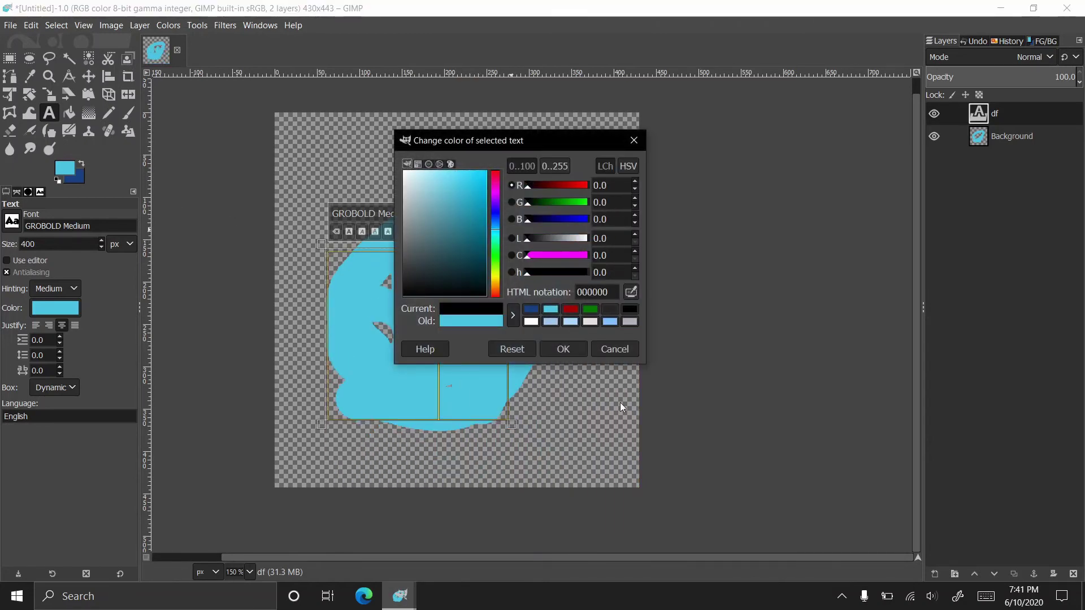
{"action": "left_click", "coordinate": [580, 354]}
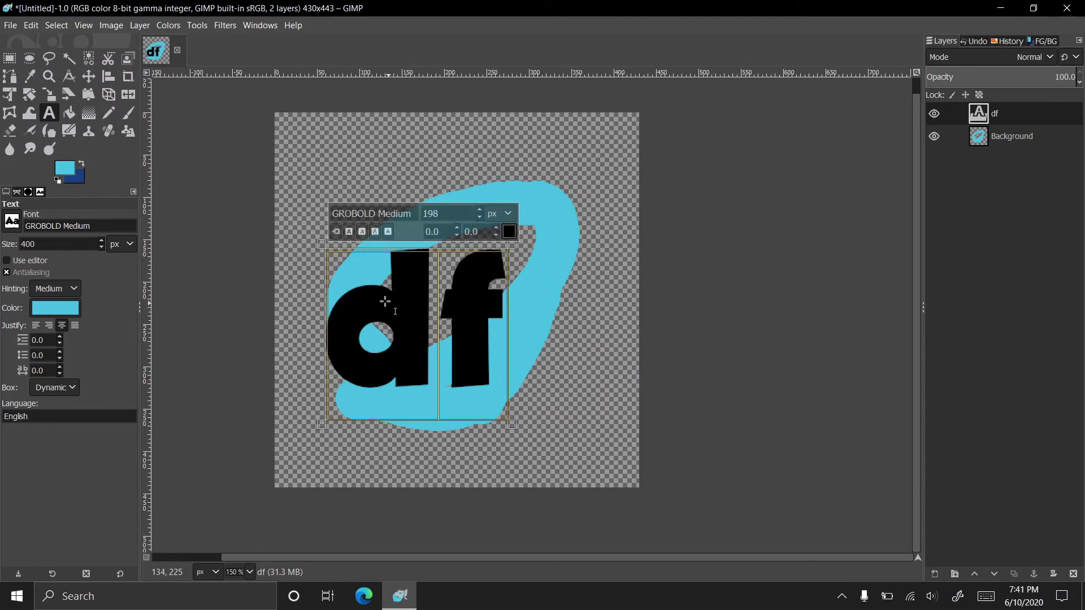
Try italic, bold, underline and strikethrough on the "df" text, clear all its style formatting, and leave text editing
{"action": "left_click", "coordinate": [356, 234]}
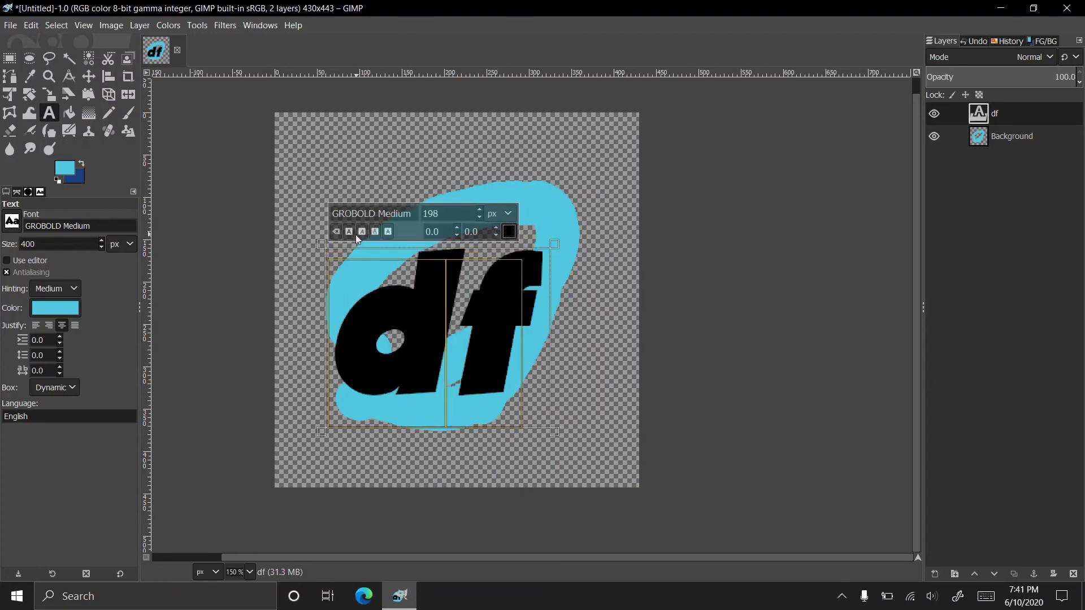
{"action": "left_click", "coordinate": [351, 235]}
{"action": "left_click", "coordinate": [374, 233]}
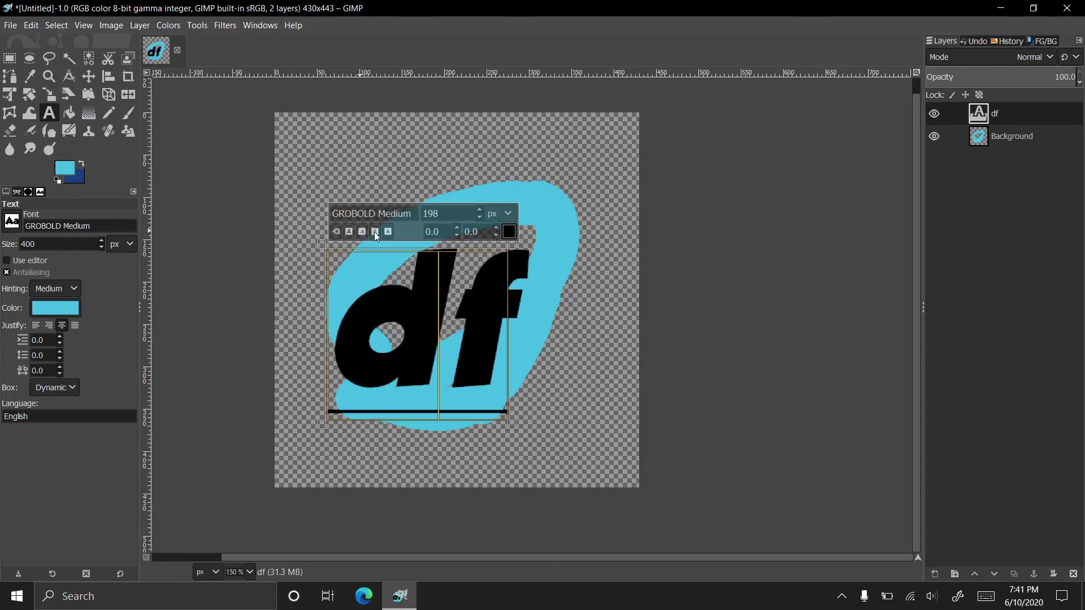
{"action": "left_click", "coordinate": [388, 231]}
{"action": "left_click", "coordinate": [375, 232]}
{"action": "left_click", "coordinate": [388, 232]}
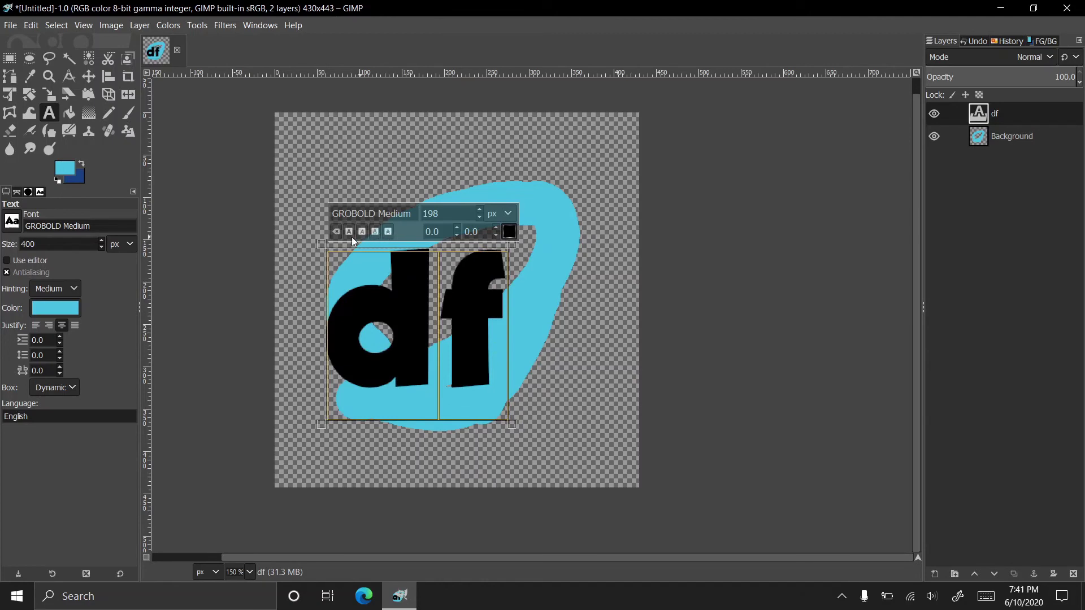
{"action": "left_click", "coordinate": [338, 232]}
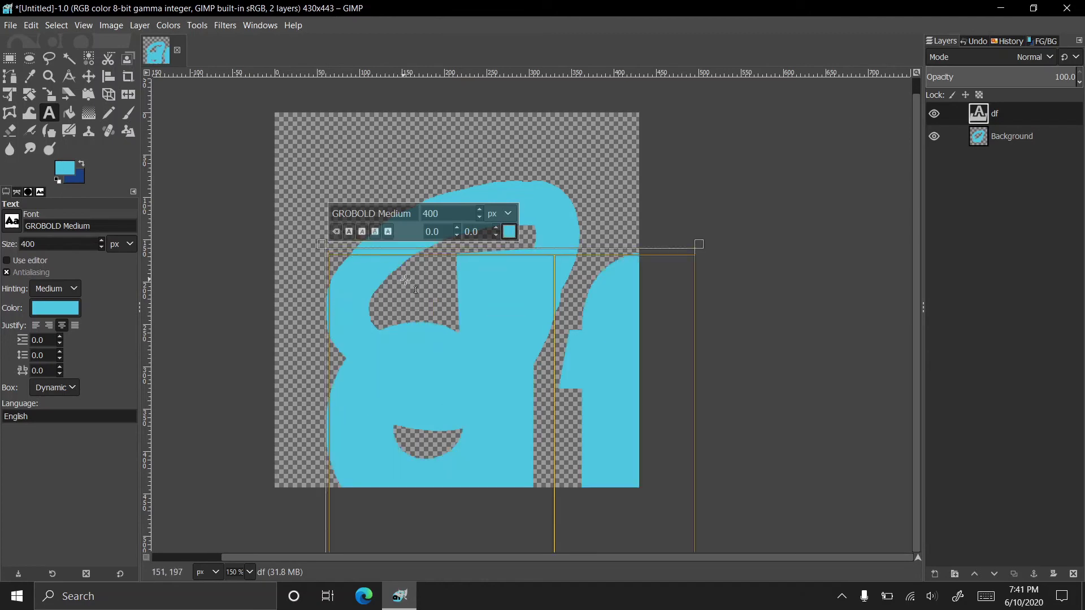
{"action": "left_click", "coordinate": [9, 58]}
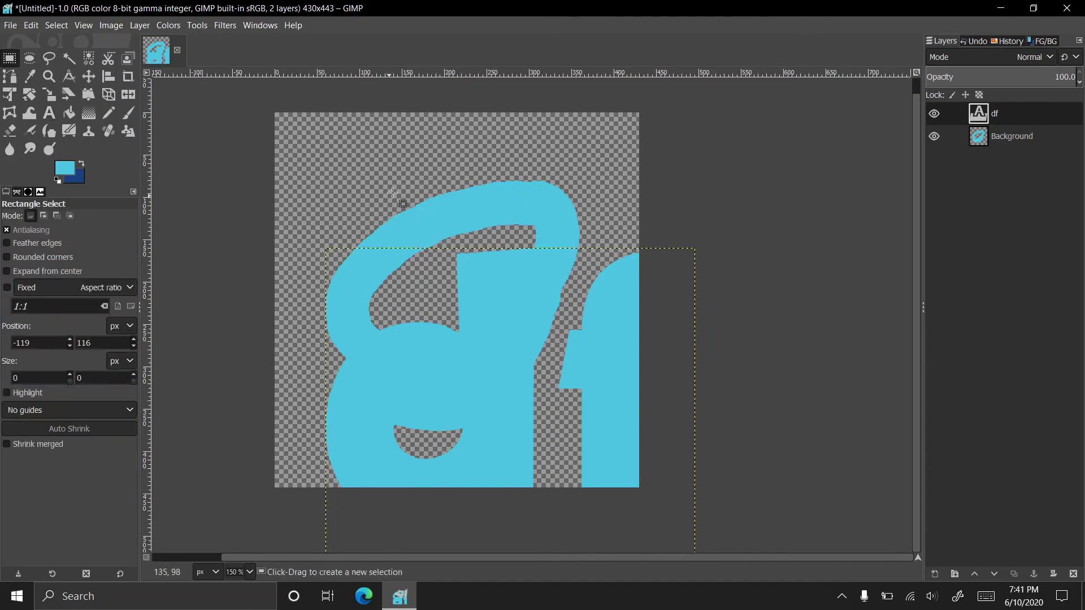